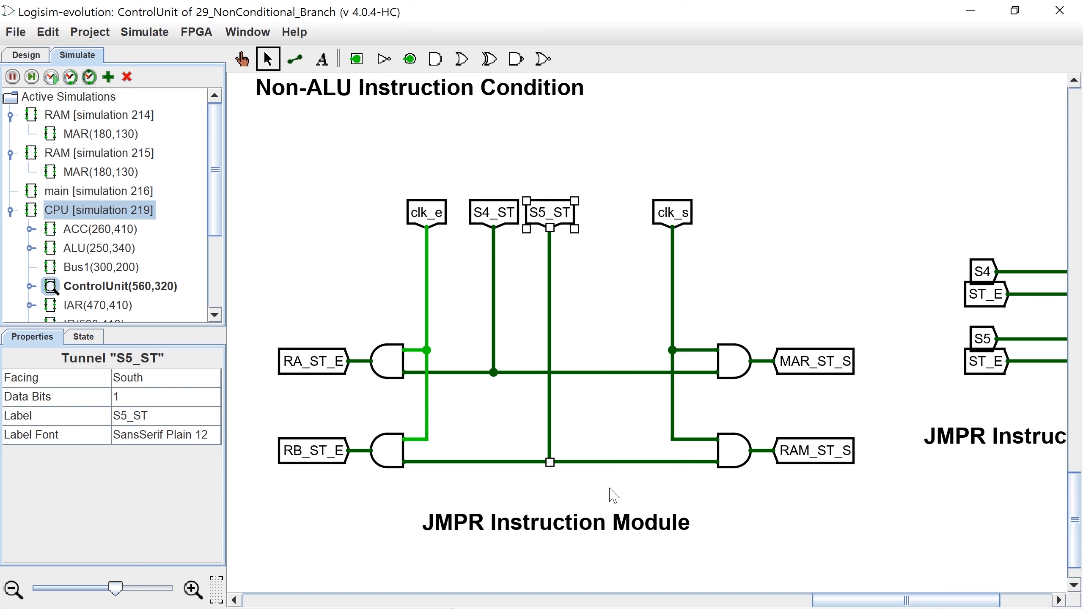
- Delete the S5_ST tunnel with its wire from the JMPR Instruction Module and relabel the S4_ST tunnel S4_JMPR
key("Delete")
left_click(494, 213)
left_click(149, 414)
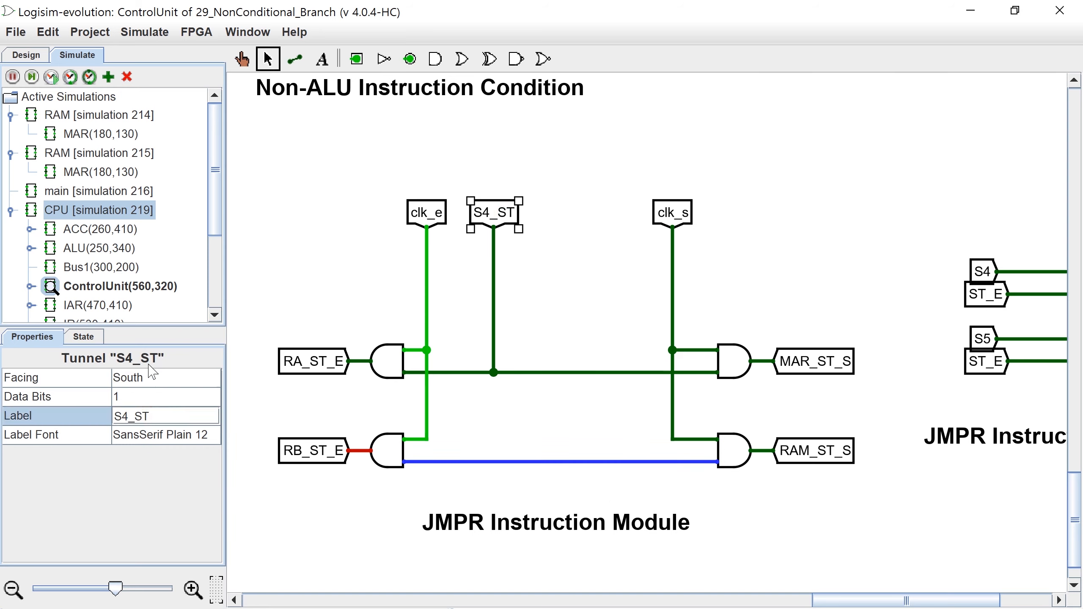
type("JMPP")
type("R")
key("Return")
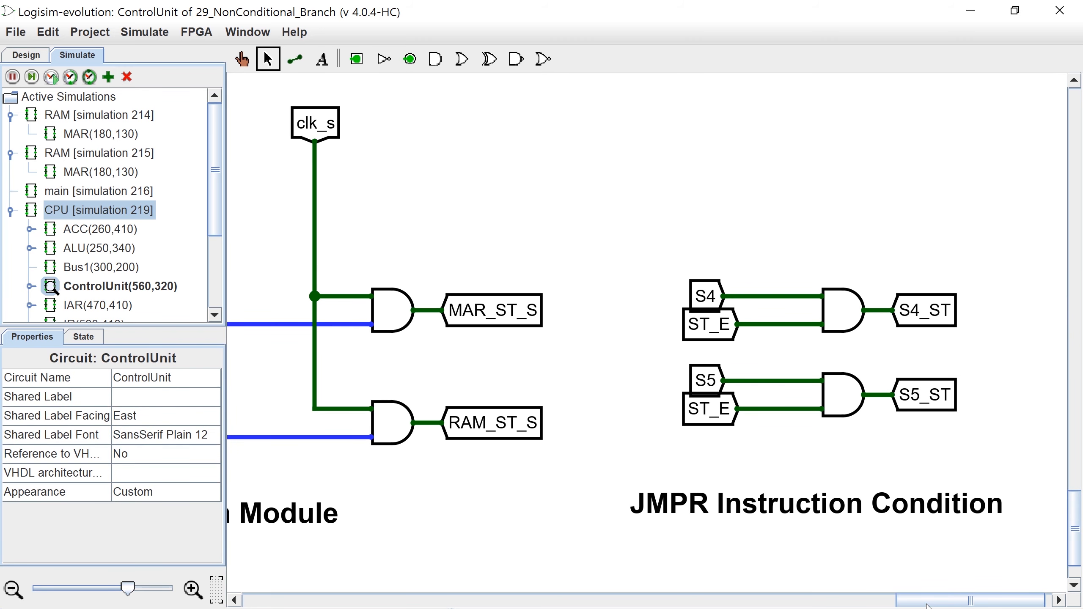
- Delete the S5 gate group from the JMPR Instruction Condition and move the S4 group down closer to the title
left_click_drag(920, 598, 927, 599)
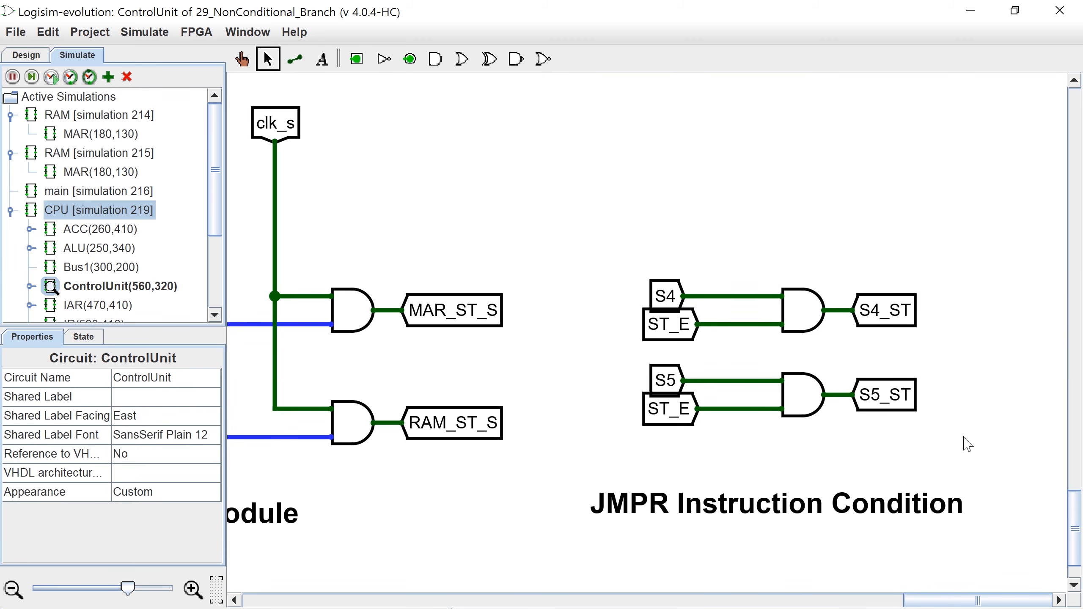
left_click_drag(972, 453, 559, 360)
key("Delete")
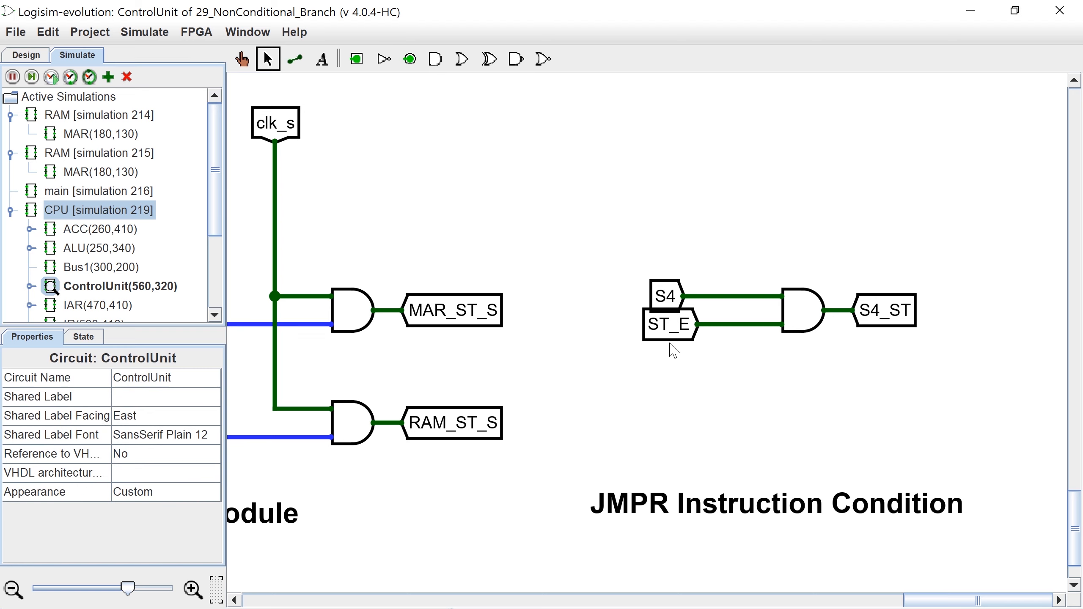
left_click(913, 316)
left_click_drag(958, 392, 537, 174)
left_click_drag(793, 305, 792, 384)
left_click(752, 436)
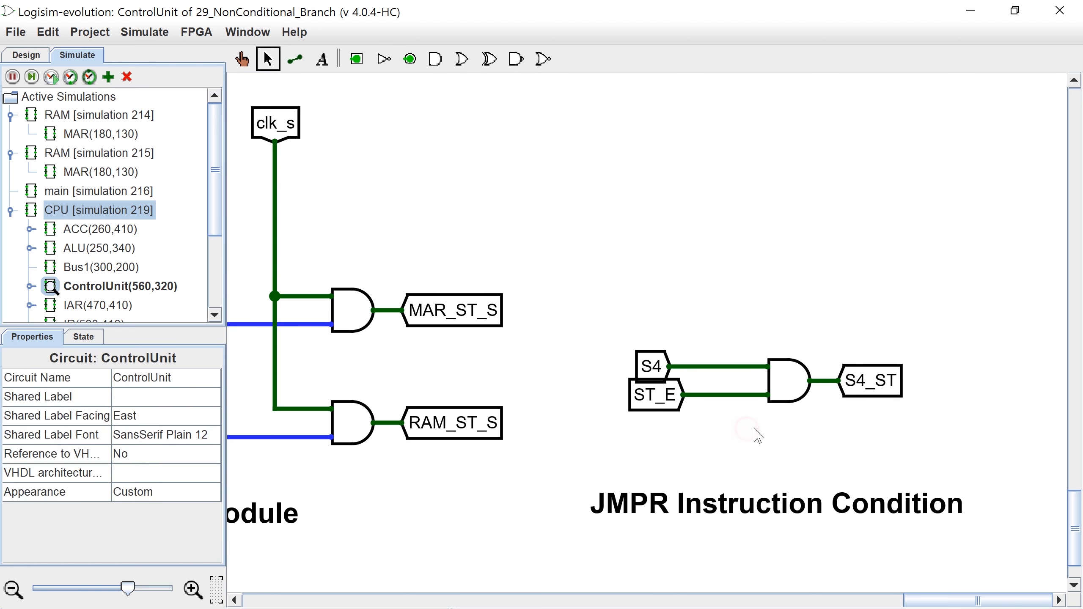
- Relabel the ST_E input tunnel of the JMPR Instruction Condition as JMPR_E
left_click(665, 401)
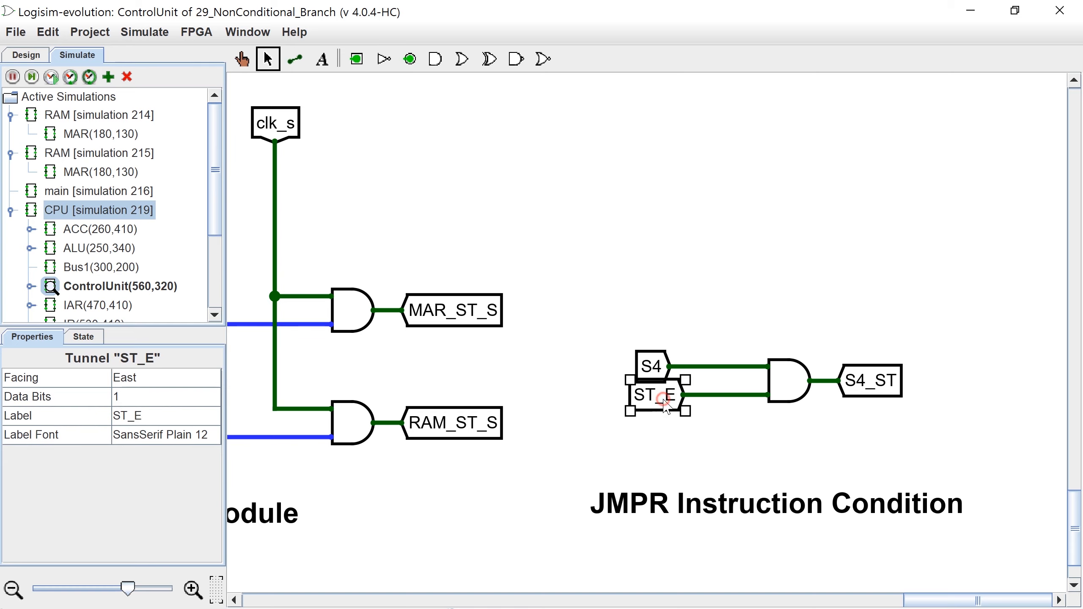
left_click(141, 422)
type("JM")
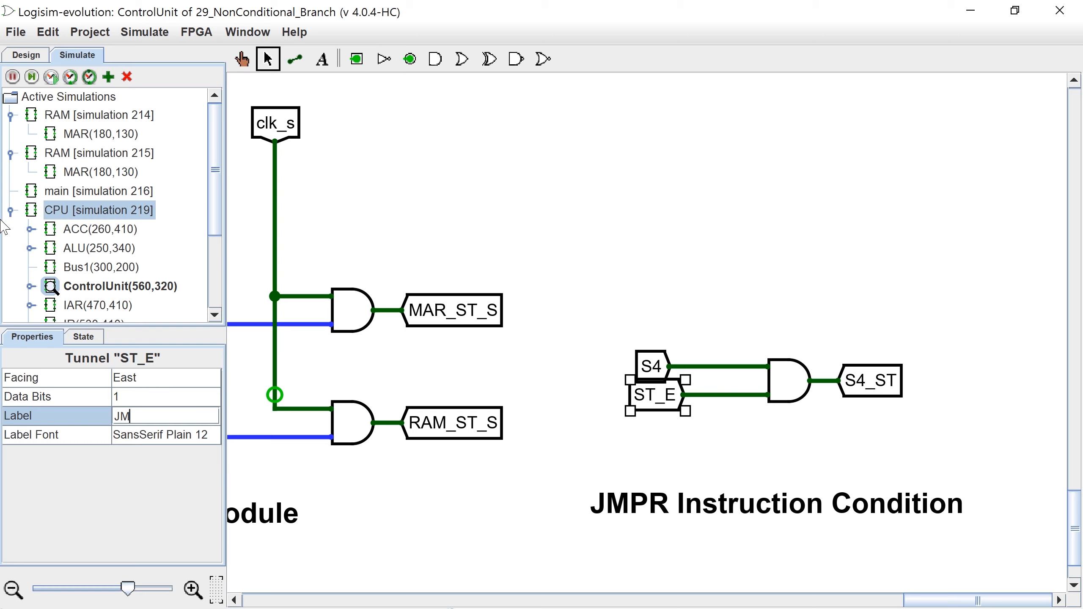
type("PR_E")
key("Return")
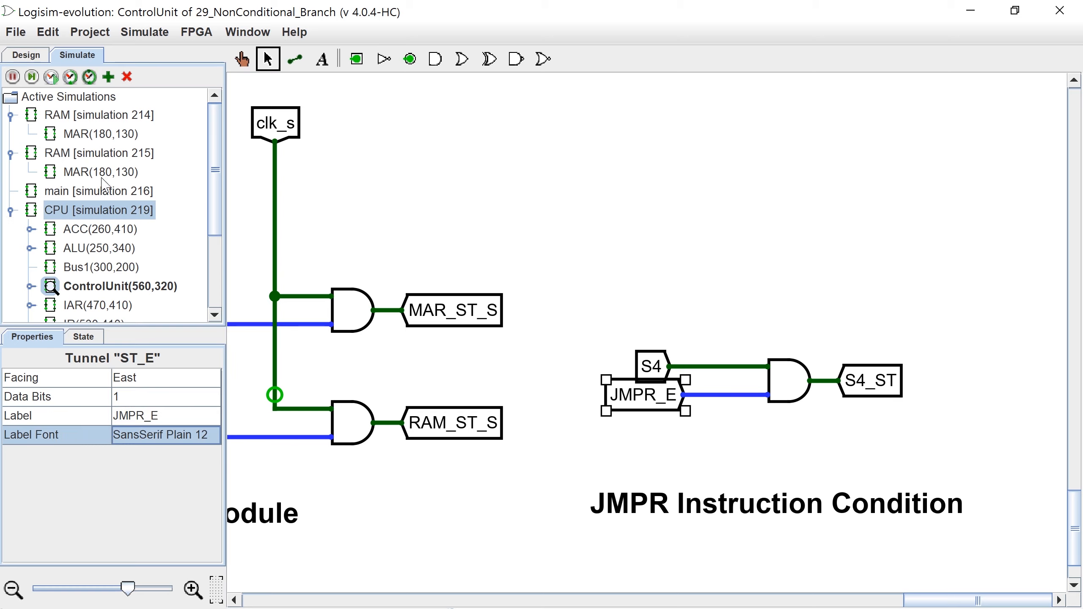
- Relabel the output tunnel of the JMPR Instruction Condition's AND gate as S4_JMPR
left_click(862, 390)
left_click(168, 415)
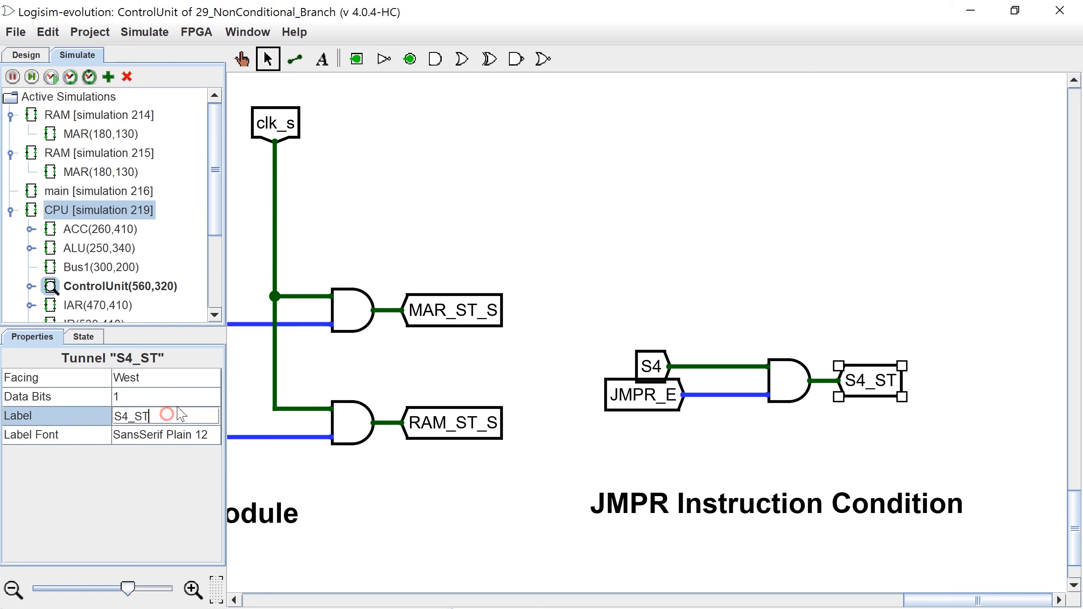
key("BackSpace")
key("BackSpace")
type("JMPR")
key("Return")
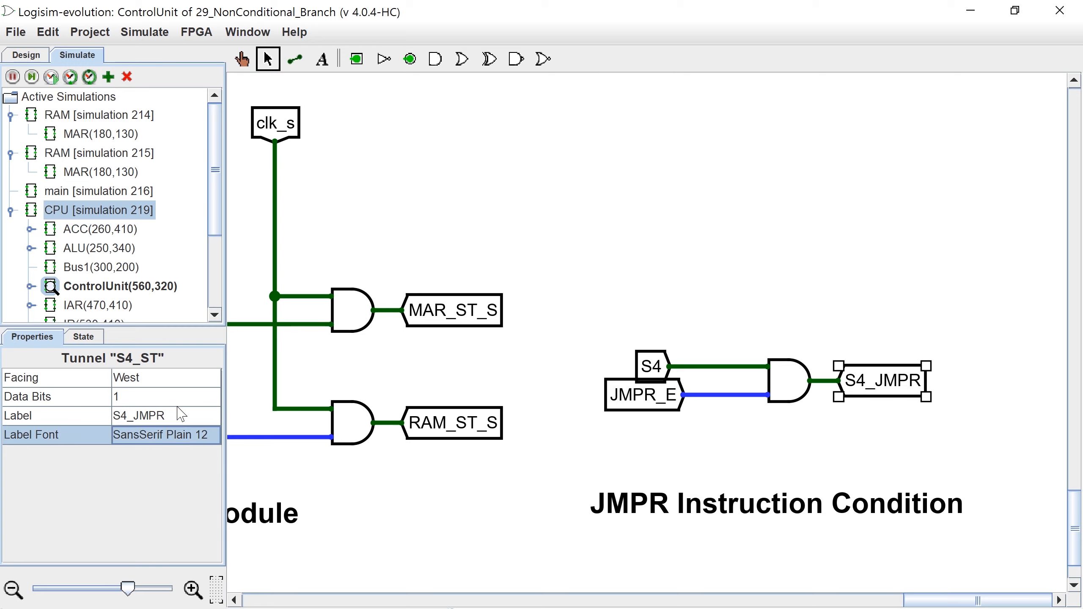
- Duplicate the DATA_E AND gate and its tunnel in the Non-ALU Instruction Condition, placing the copy at decoder output 011
left_click(669, 403)
scroll(469, 209, "up", 10)
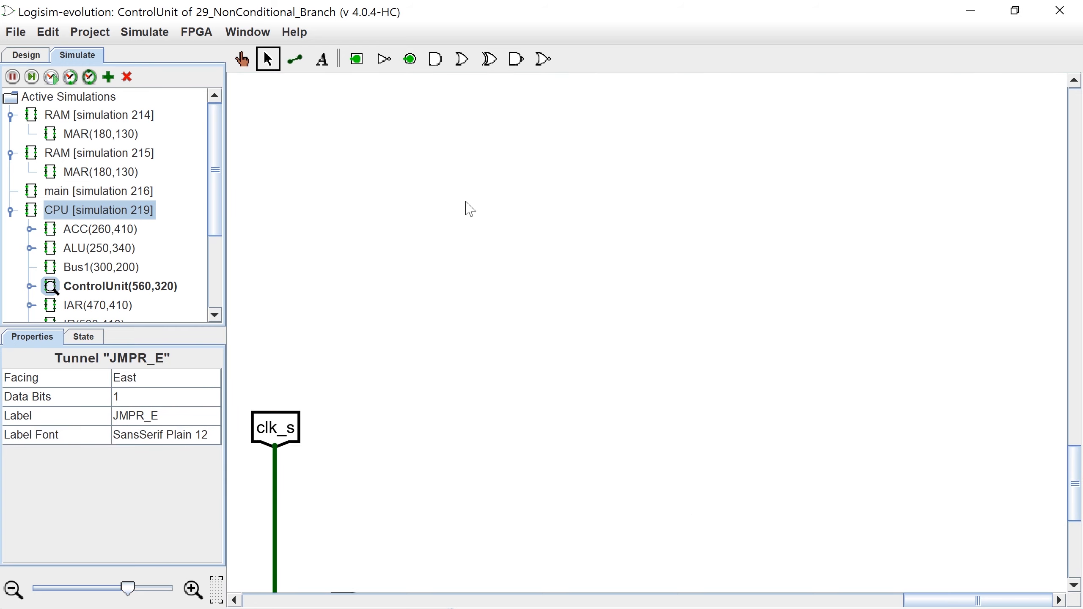
scroll(486, 222, "right", 5)
scroll(482, 214, "down", 4)
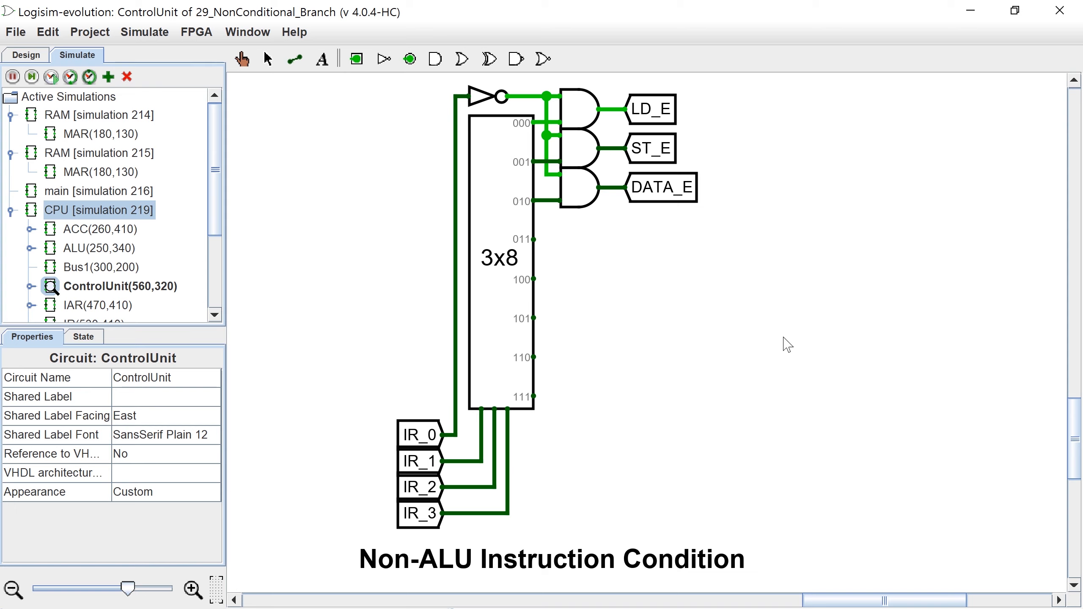
left_click_drag(749, 242, 438, 165)
key("ctrl+d")
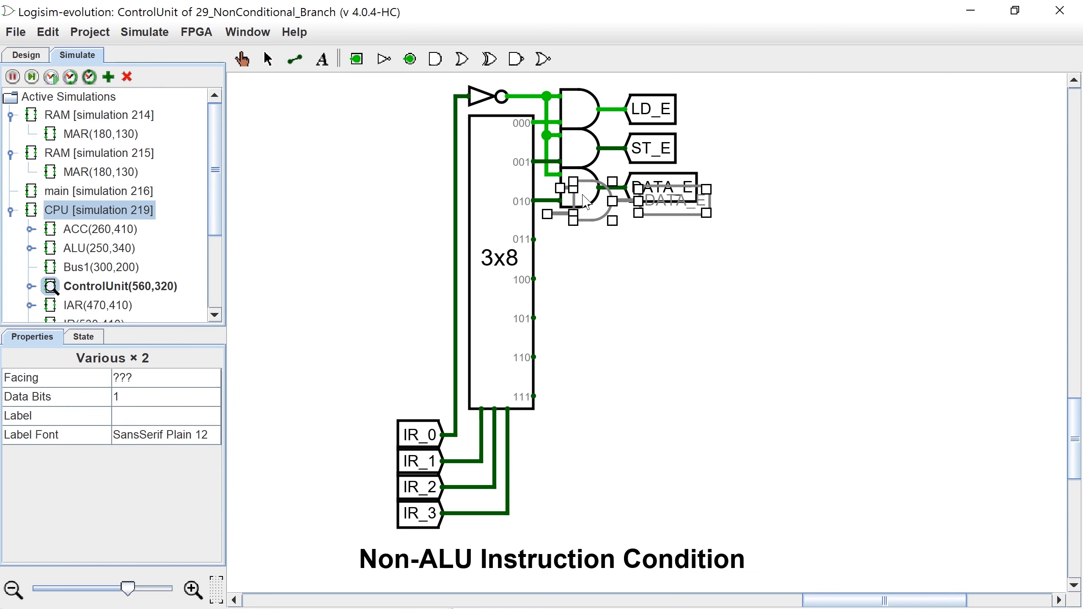
- Relabel the duplicated DATA_E tunnel JMPR_E and wire its gate's free input to the inverted IR_0 line
left_click_drag(146, 415, 3, 359)
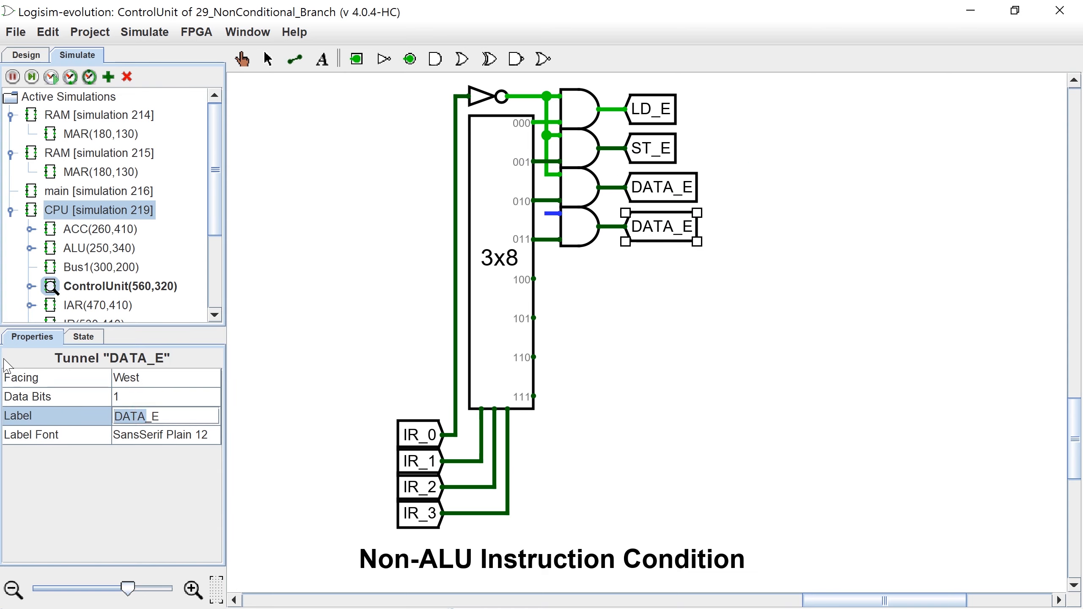
type("JMPR_E")
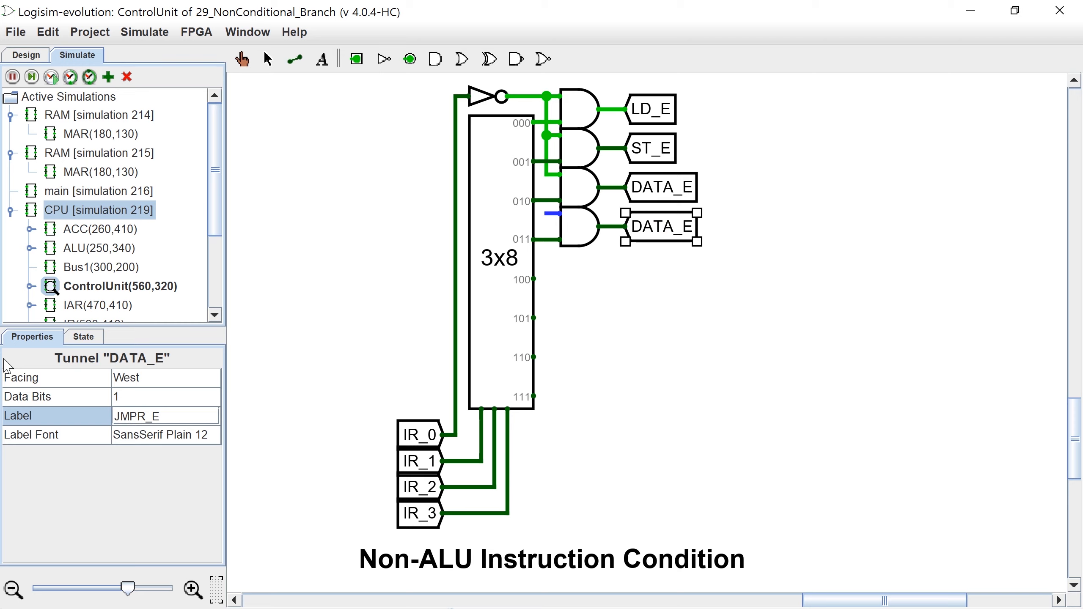
key("Return")
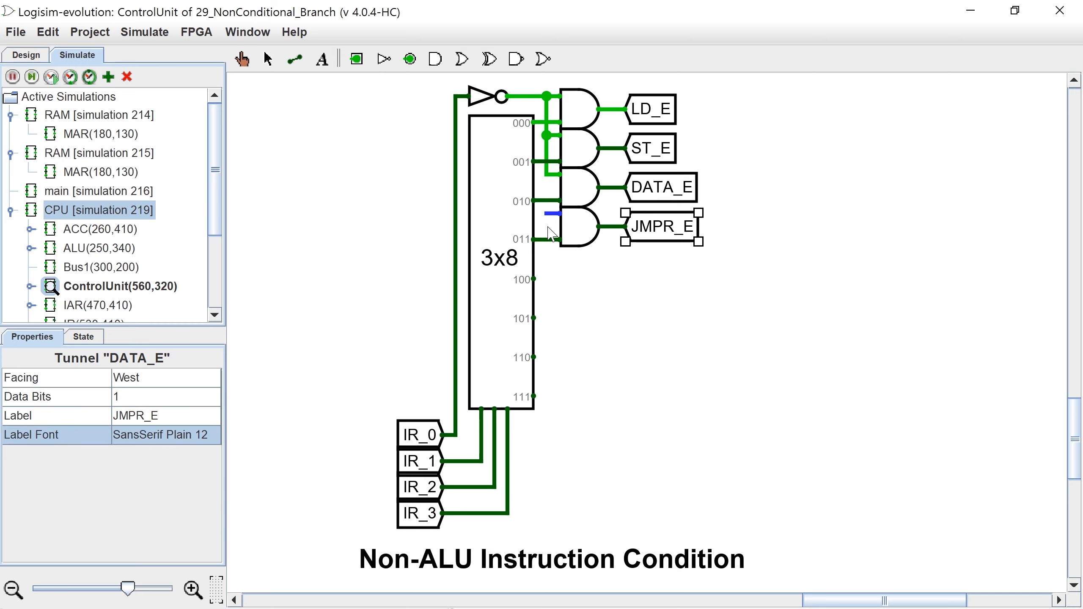
left_click_drag(546, 200, 546, 175)
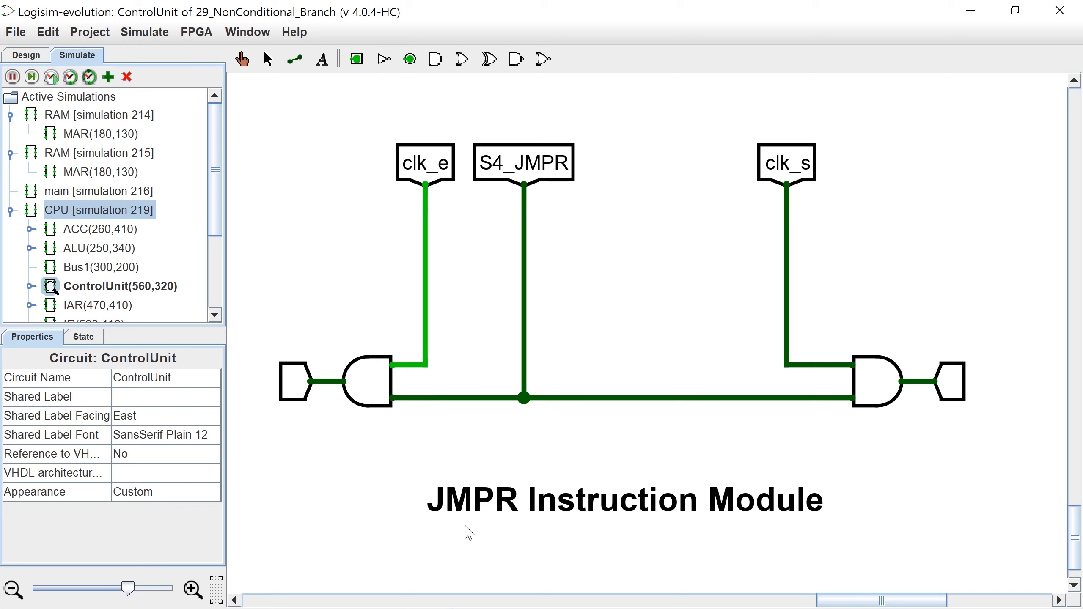
- Label the JMPR Instruction Module's blank enable tunnel RB_JMPR_E and its blank set tunnel IAR_JMPR_S
scroll(394, 448, "down", 1)
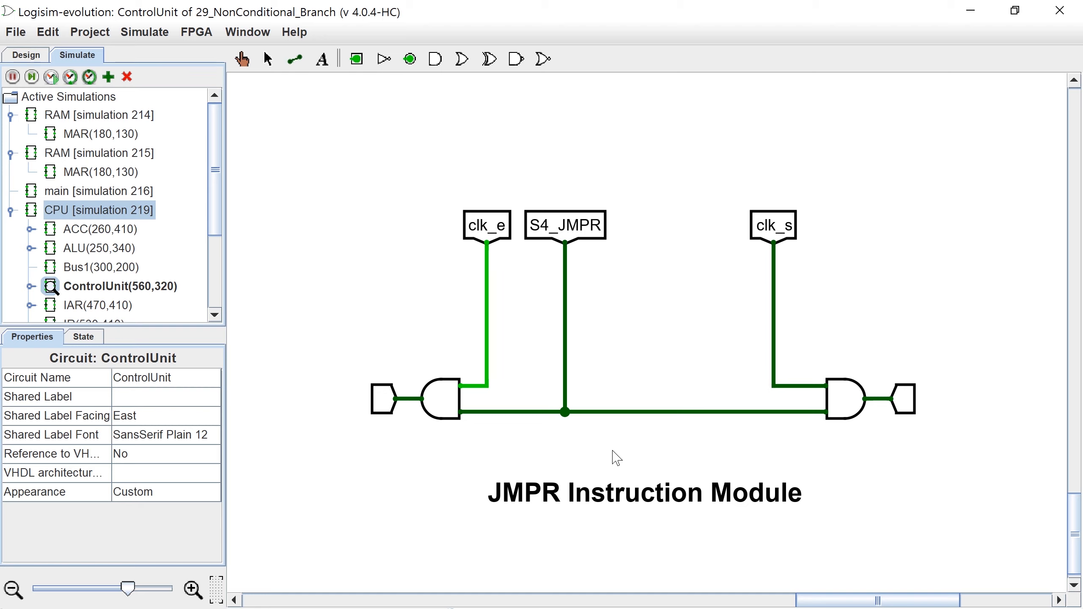
left_click(381, 402)
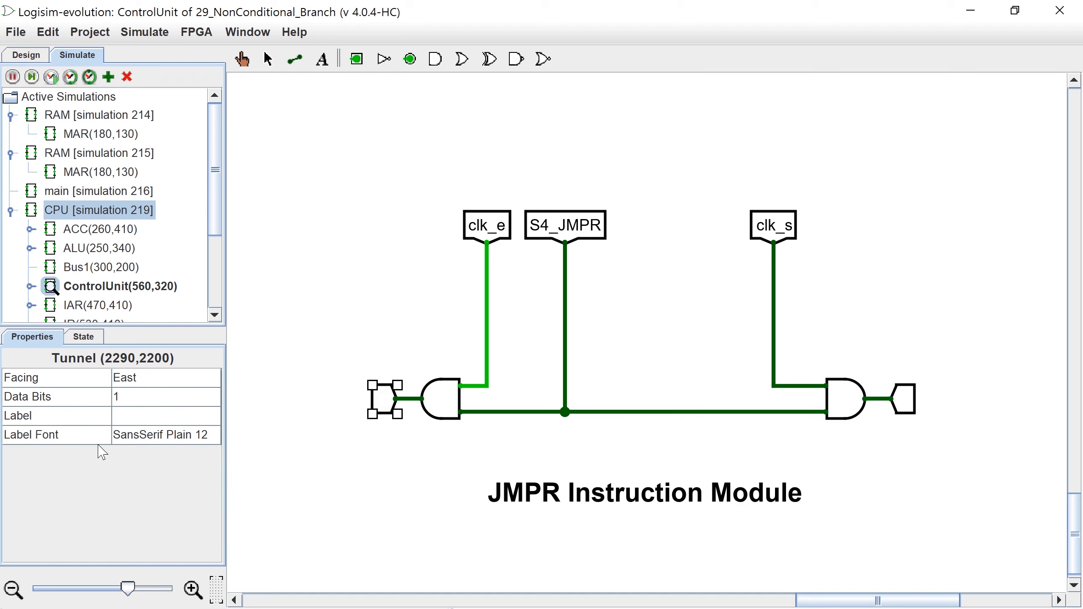
left_click(120, 420)
type("RB_J")
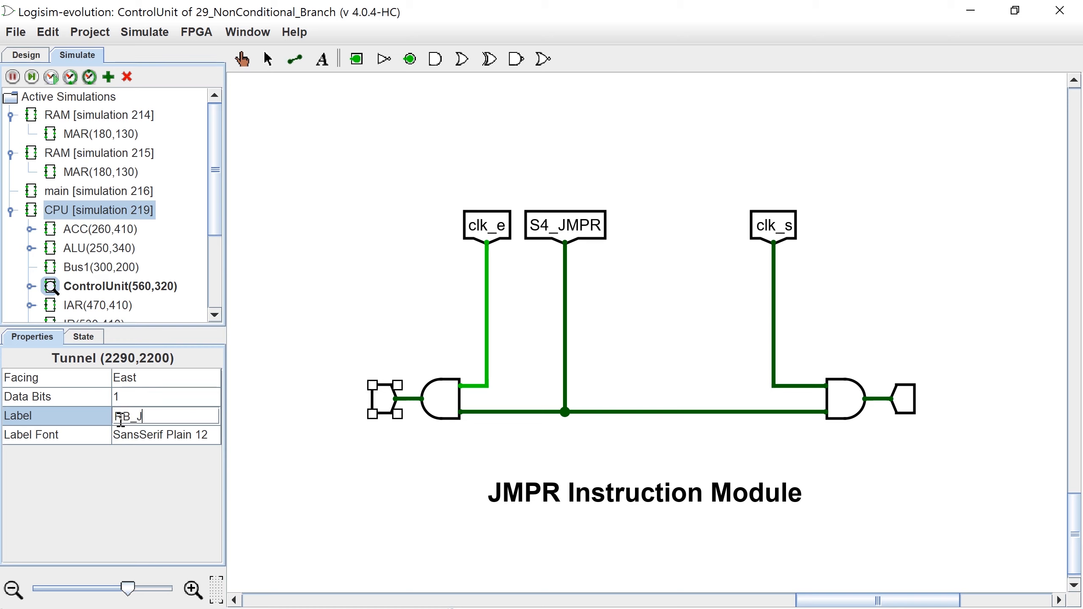
type("MPR_E")
key("Return")
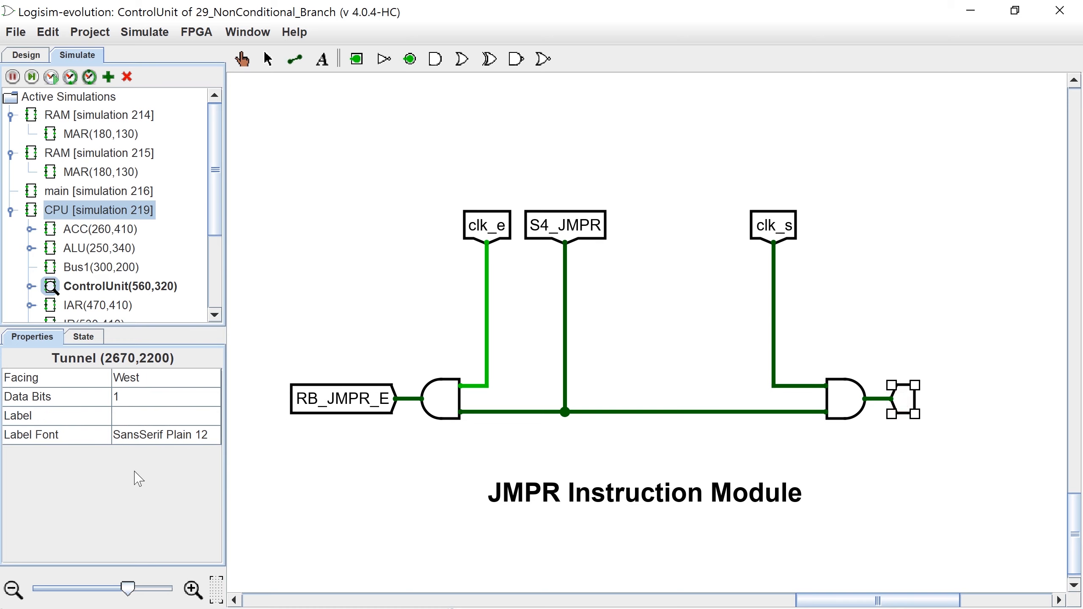
left_click(131, 415)
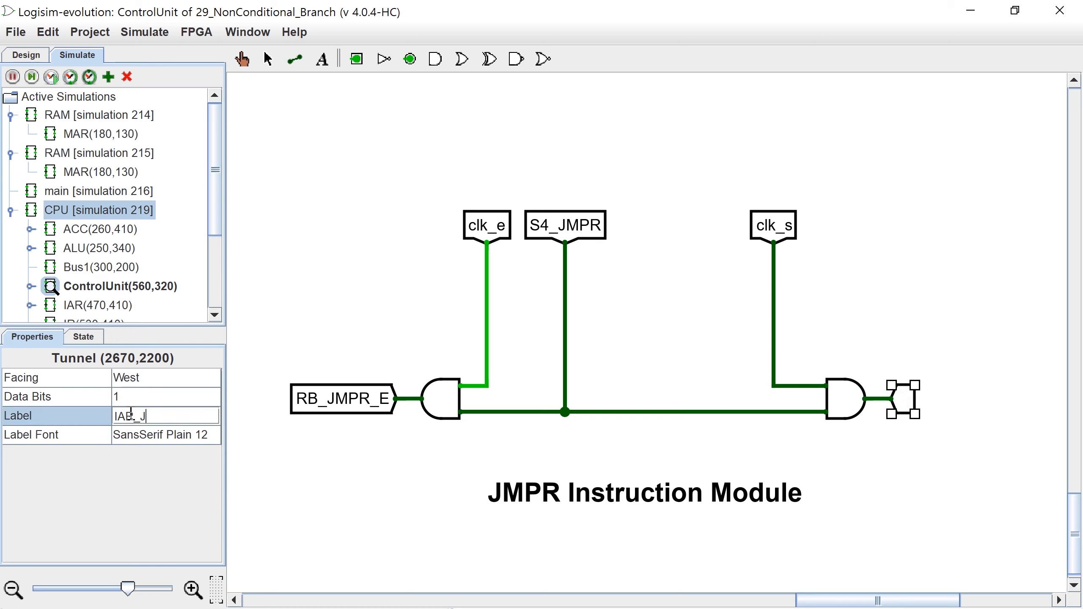
key("Return")
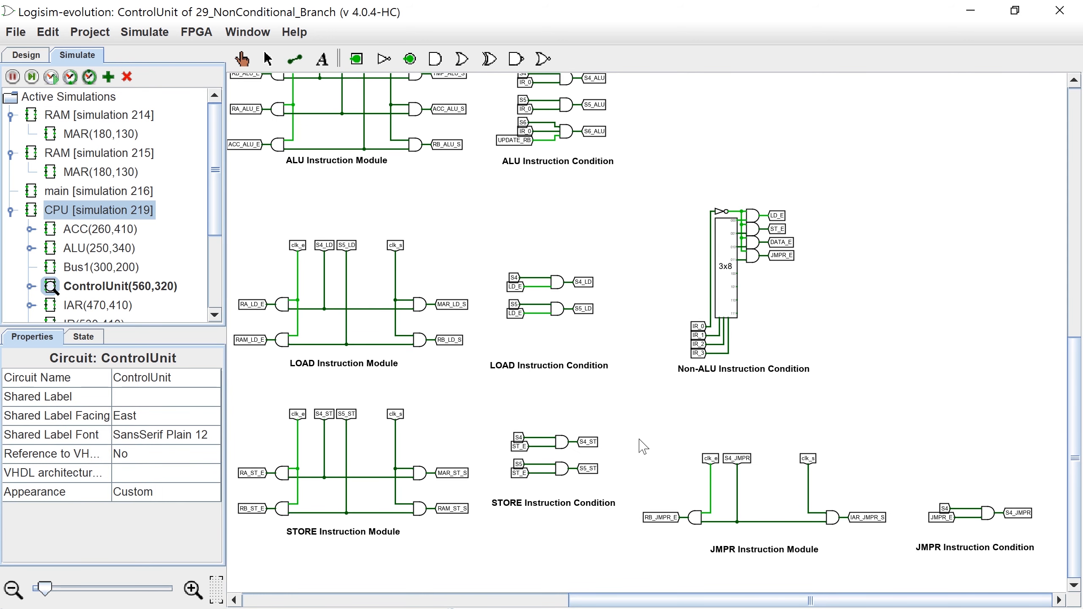
- Duplicate the STORE Instruction Module and Condition, and retitle the copies JMP Instruction Module and JMP Instruction Condition
scroll(627, 447, "down", 1)
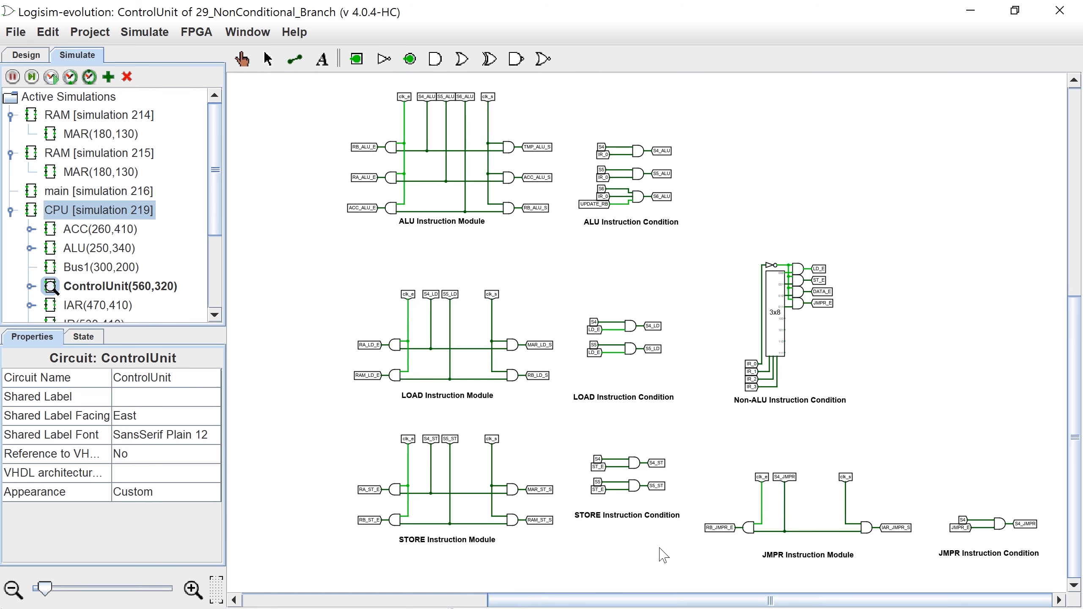
left_click_drag(687, 563, 382, 406)
scroll(504, 553, "down", 2)
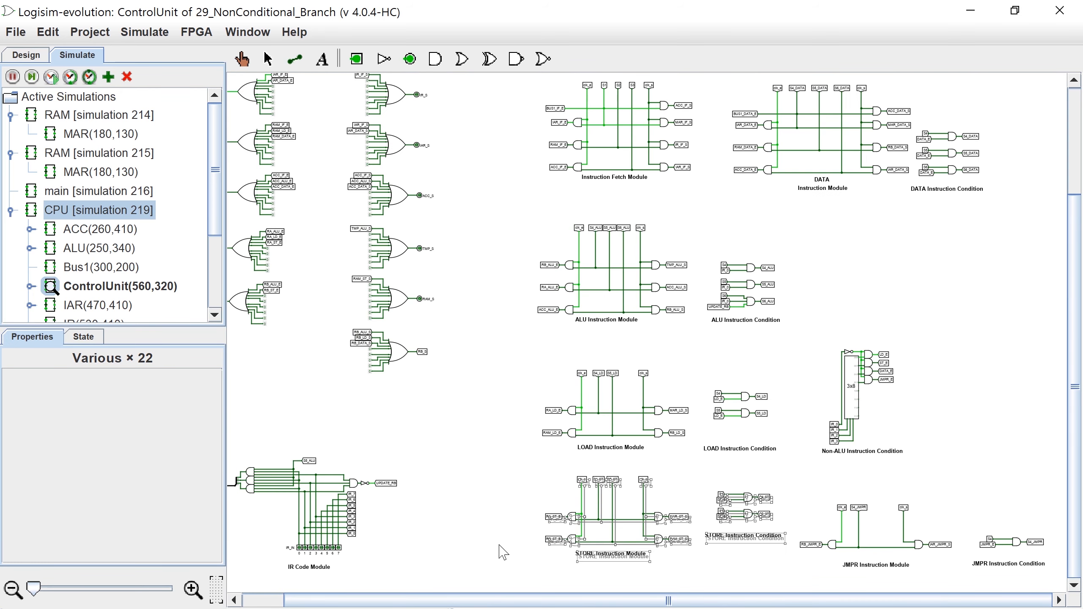
left_click(601, 555)
scroll(602, 555, "up", 3)
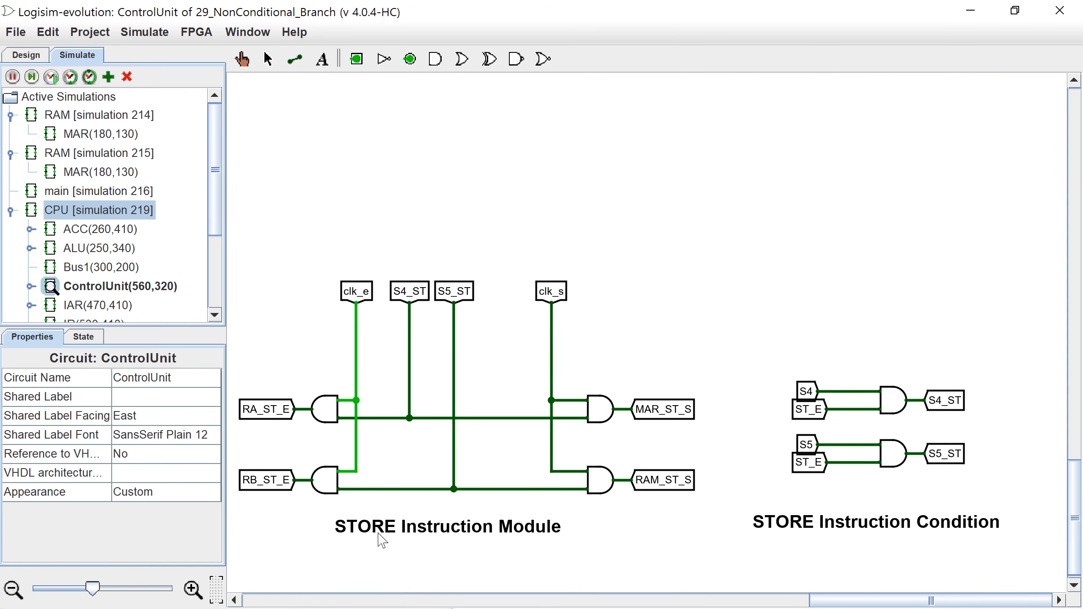
left_click(323, 59)
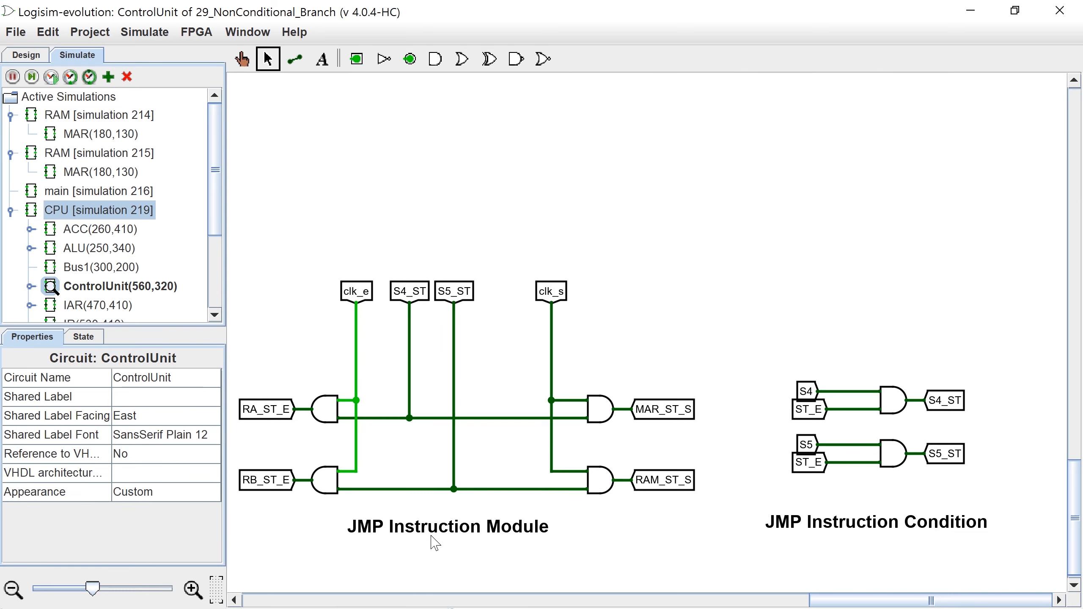
left_click(423, 531)
- Relabel the S4_ST tunnel in the JMP Instruction Module as S4_JMP
left_click(412, 294)
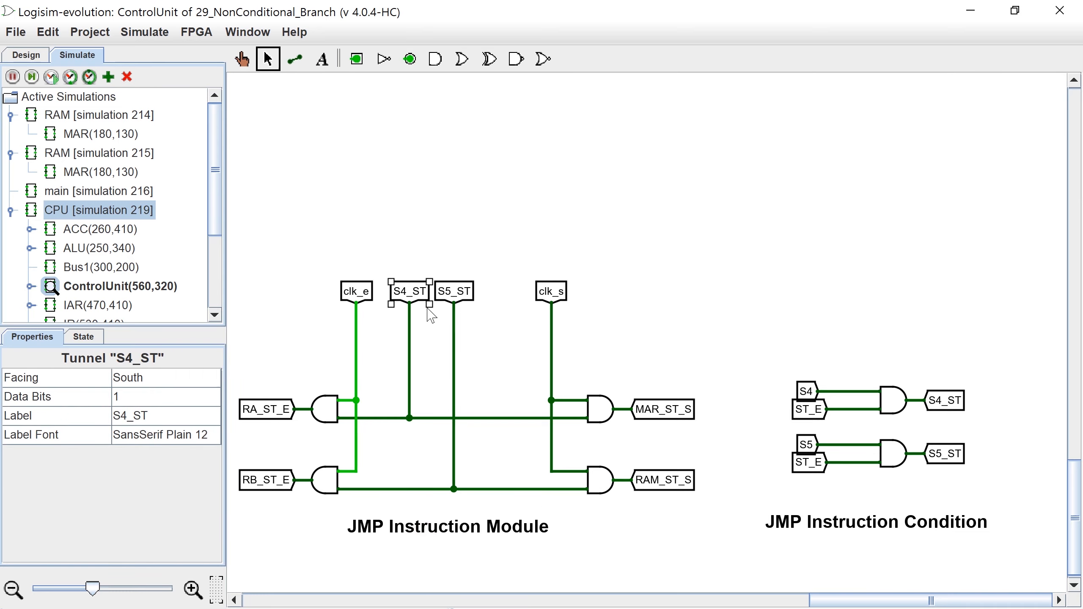
left_click(453, 293)
left_click(423, 301)
left_click(196, 418)
key("BackSpace")
key("BackSpace")
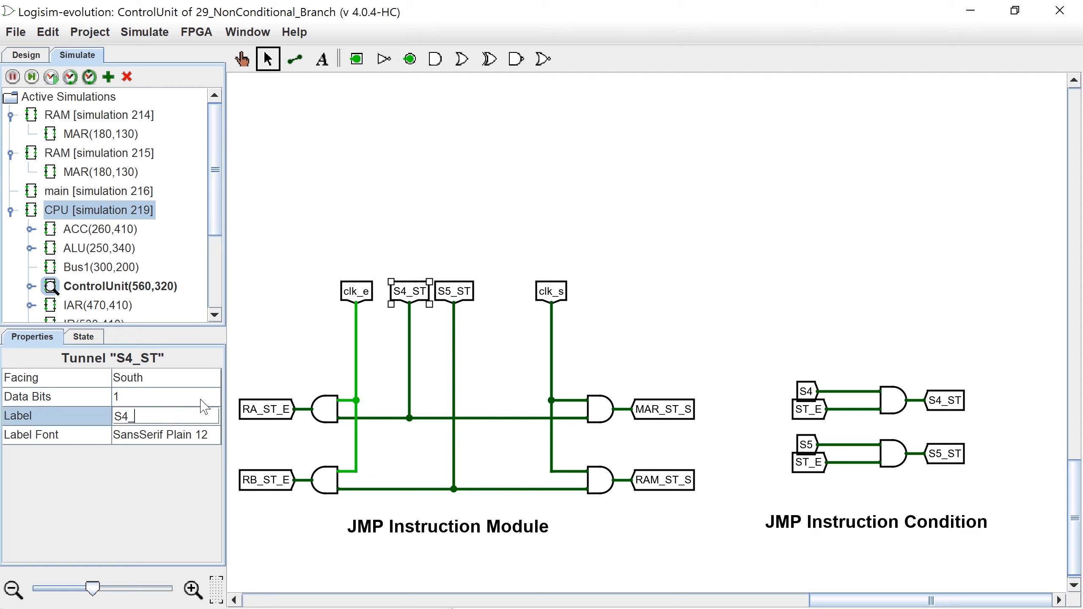
type("JMP")
- Relabel the S5_ST tunnel in the JMP Instruction Module as S5_JMP
left_click(455, 295)
left_click(155, 418)
key("BackSpace")
key("BackSpace")
type("J")
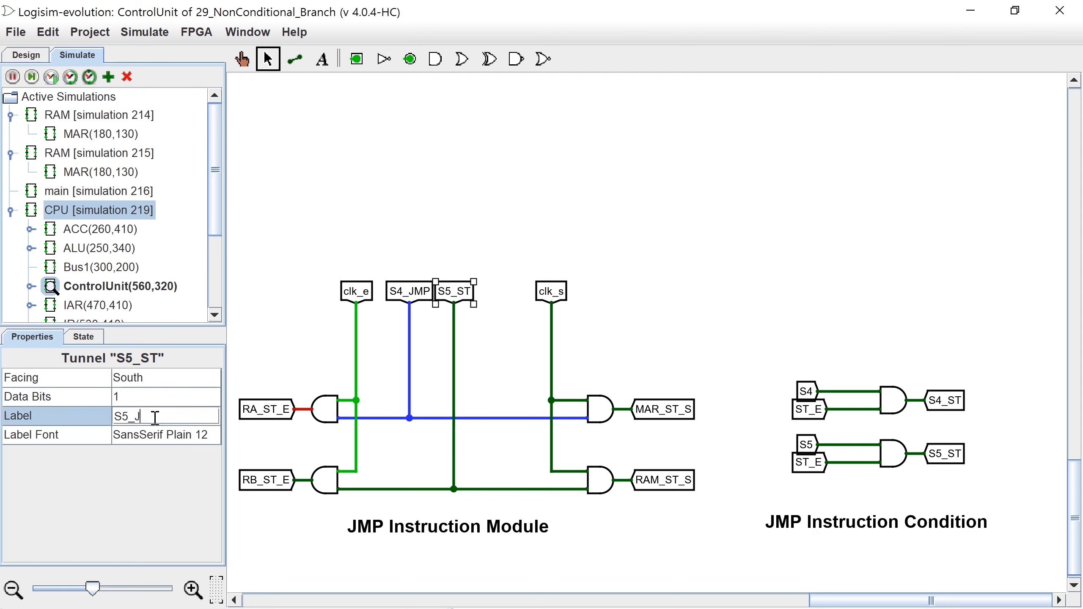
type("MP")
- Relabel the S4_ST output tunnel in the JMP Instruction Condition as S4_JMP
left_click(920, 362)
scroll(920, 362, "up", 3)
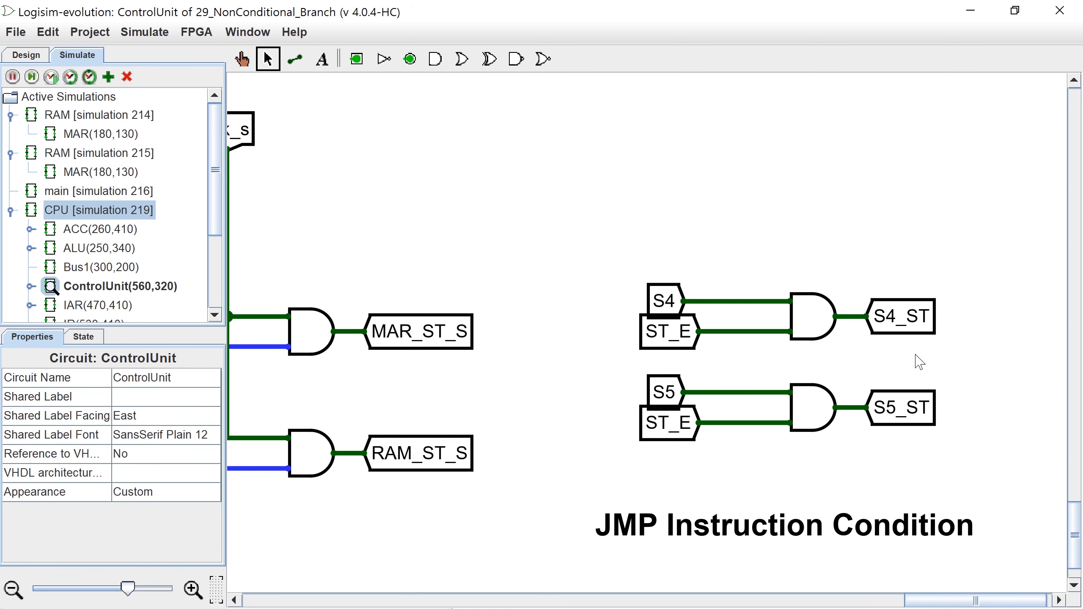
left_click(918, 334)
left_click(152, 416)
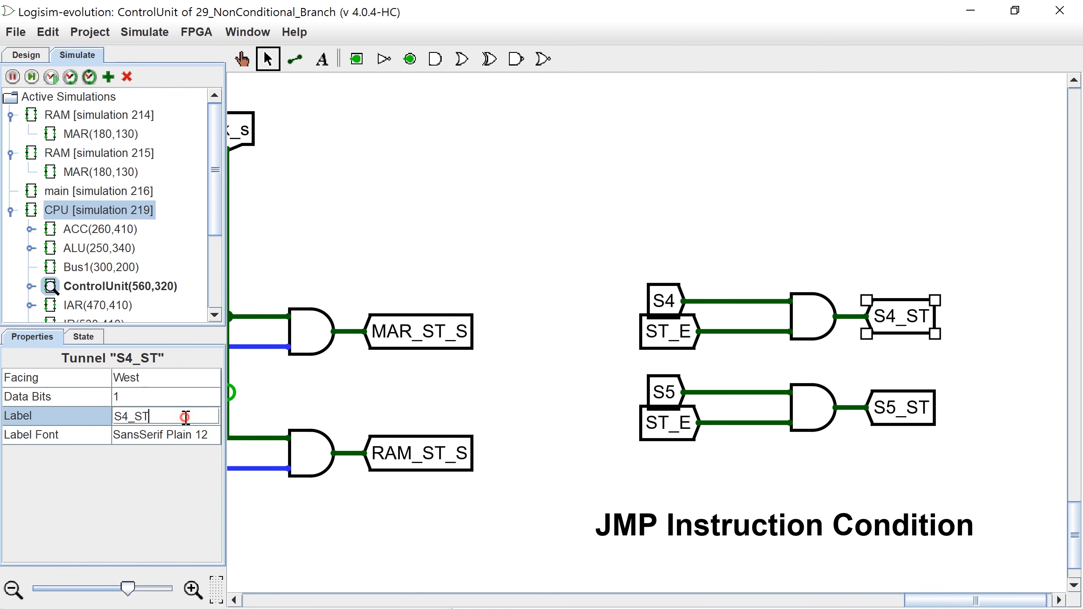
type("JMP")
key("Return")
- Relabel the S5_ST output tunnel in the JMP Instruction Condition as S5_JMP
left_click(903, 408)
left_click(160, 416)
key("BackSpace")
key("BackSpace")
type("JMP")
- Relabel the ST_E tunnel paired with S4 in the JMP Instruction Condition as JMP_E
left_click(682, 355)
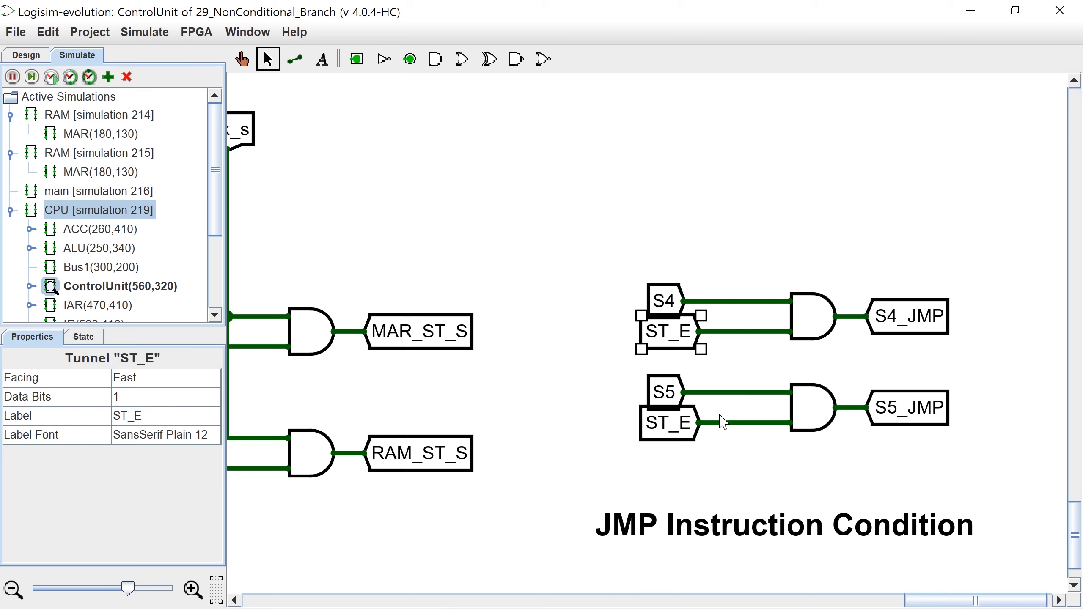
left_click(151, 416)
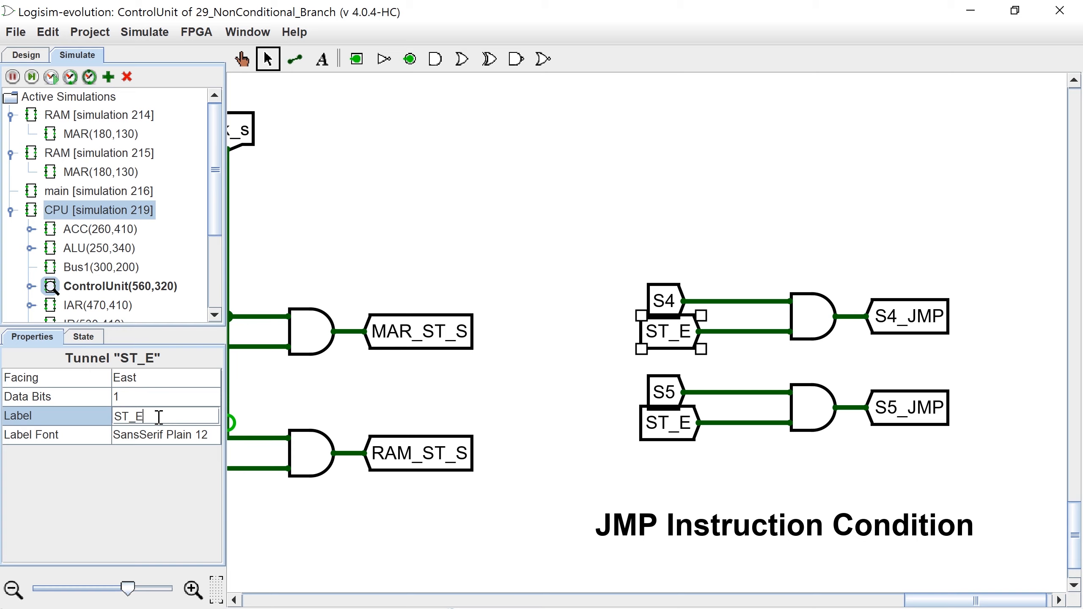
left_click_drag(158, 418, 5, 401)
type("JMP_E")
key("Return")
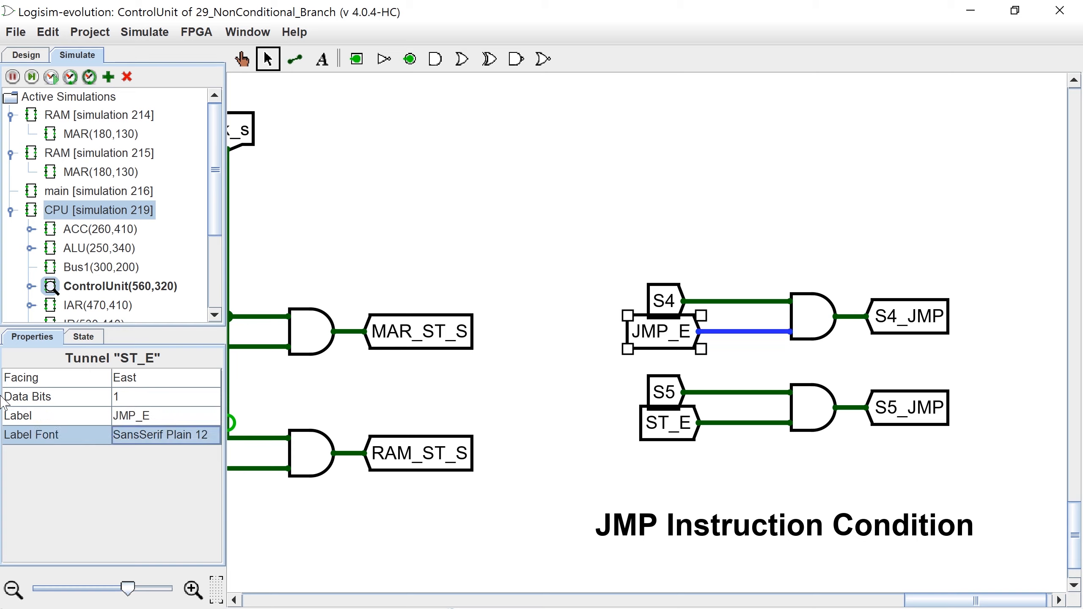
- Relabel the ST_E tunnel paired with S5 in the JMP Instruction Condition as JMP_E
left_click(670, 423)
left_click(98, 417)
type("JMP")
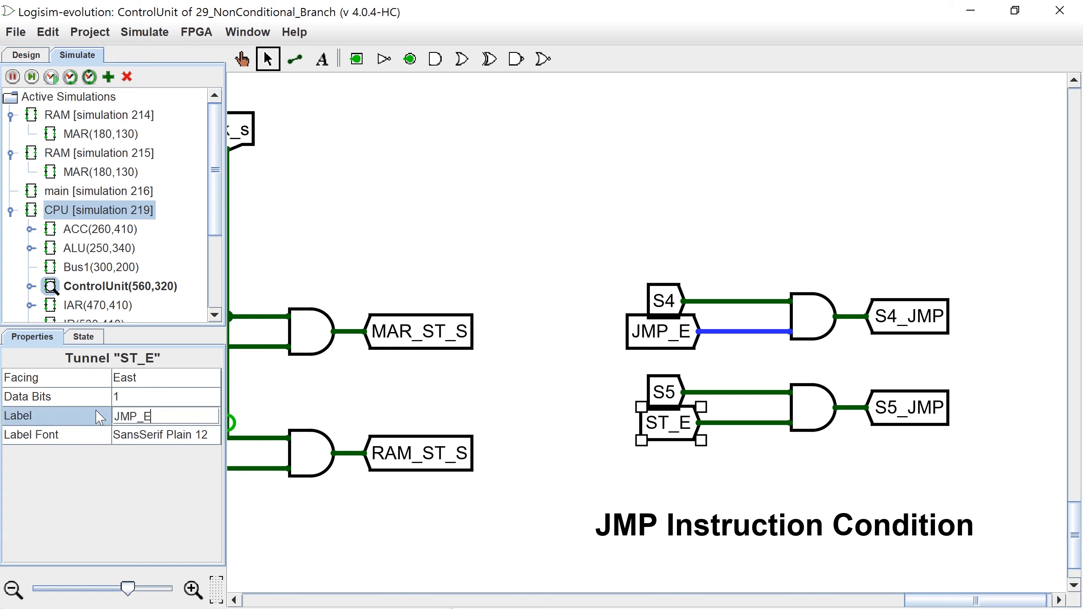
key("Return")
- Duplicate the JMPR_E AND gate with its tunnel in the Non-ALU Instruction Condition and connect the copy to decoder output 100
scroll(853, 552, "up", 10)
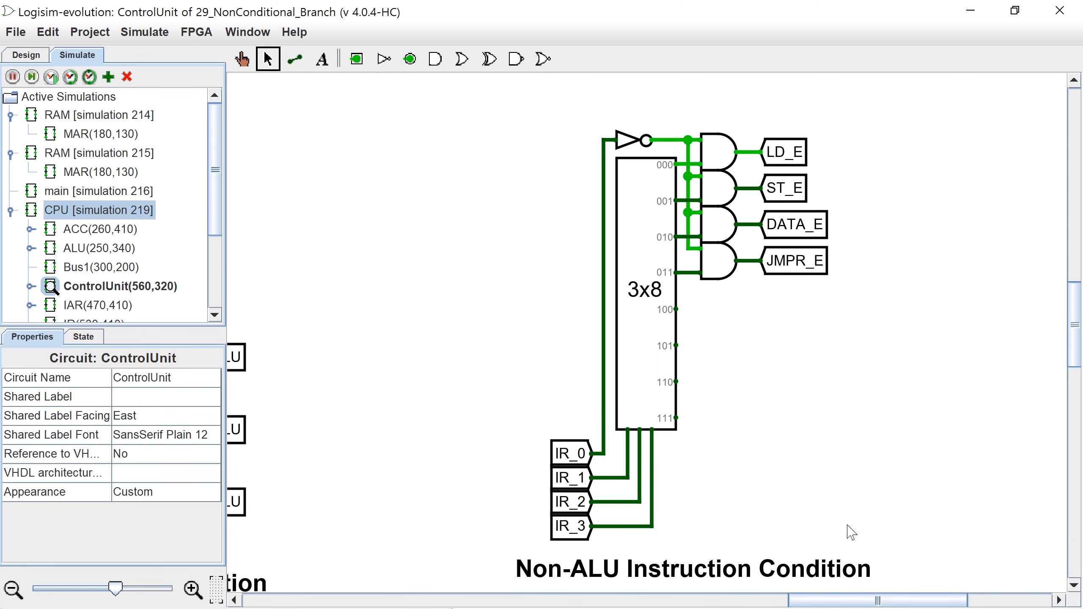
mouse_move(852, 290)
left_mouse_down()
mouse_move(761, 283)
mouse_move(686, 232)
mouse_move(677, 239)
left_mouse_up()
mouse_move(688, 249)
left_mouse_down()
mouse_move(691, 292)
mouse_move(679, 310)
left_mouse_up()
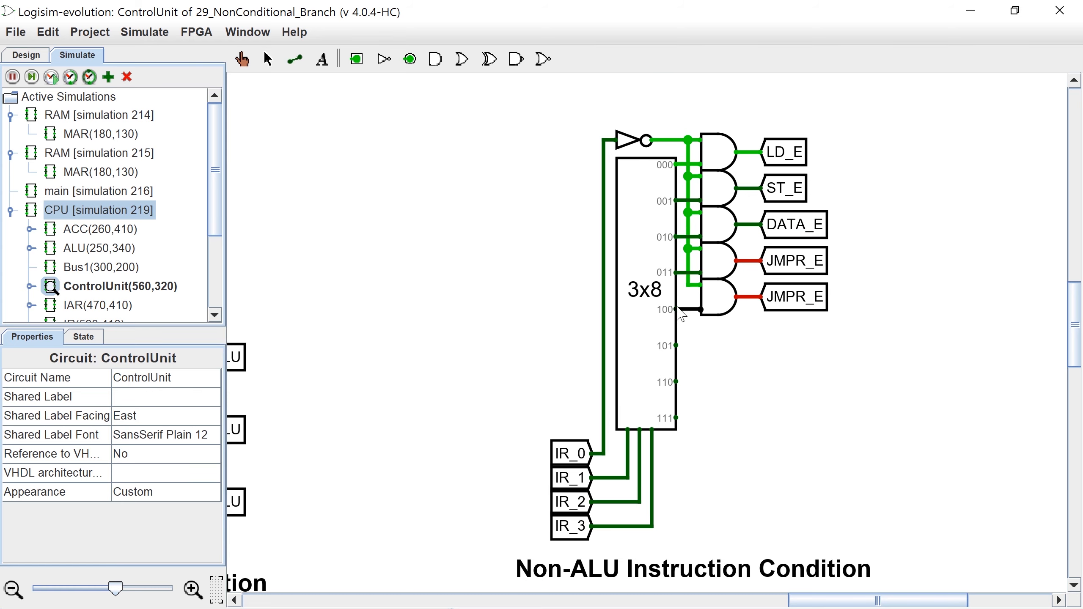
- Relabel the duplicated JMPR_E tunnel on decoder output 100 as JMP_E
left_click(829, 311)
left_click(133, 416)
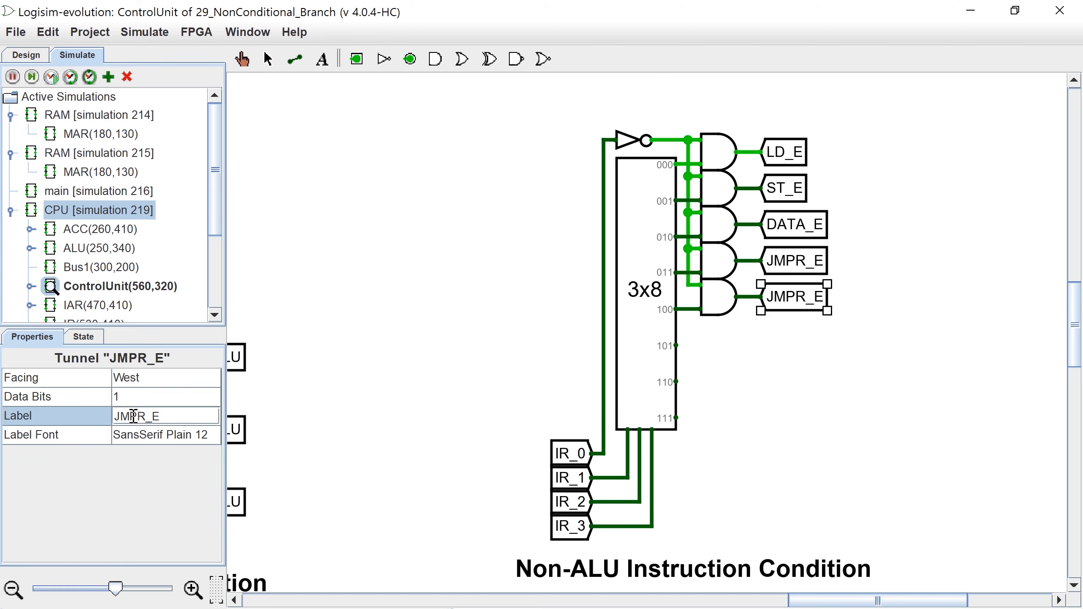
key("Delete")
key("Return")
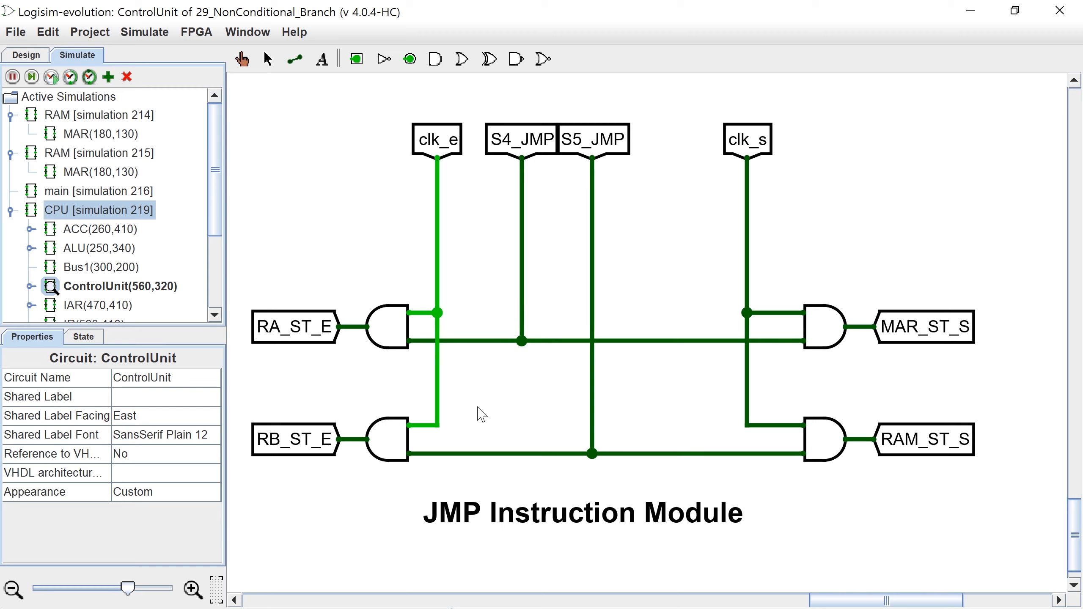
- Relabel the RA_ST_E tunnel in the JMP Instruction Module as IAR_JMP_E
left_click(262, 342)
left_click(4, 416)
type("IA")
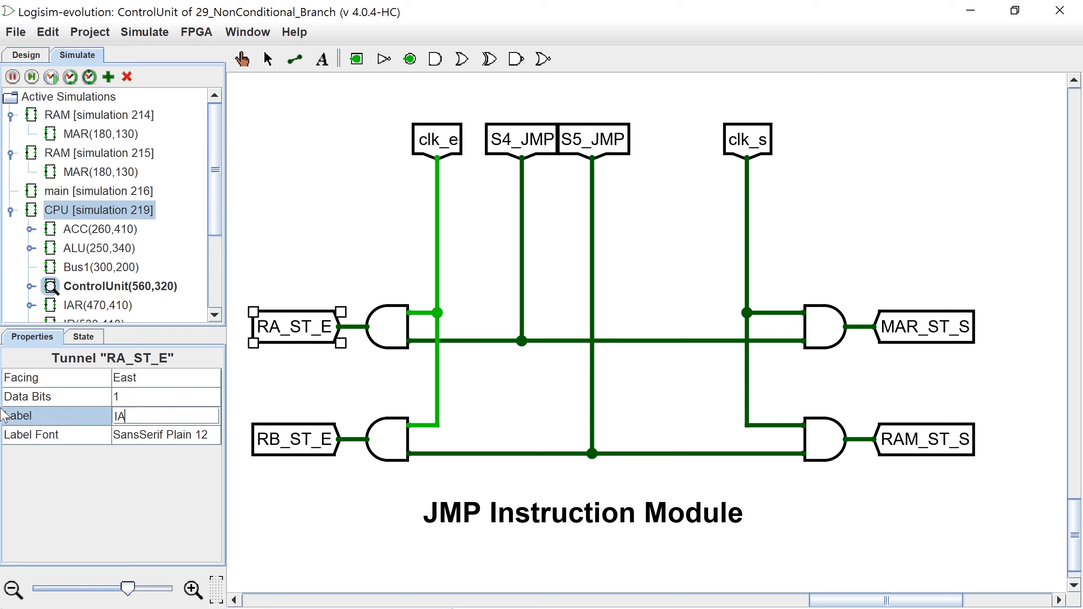
type("R_JMP_E")
key("Return")
- Relabel the MAR_ST_S tunnel in the JMP Instruction Module as MAR_JMP_S
left_click(149, 418)
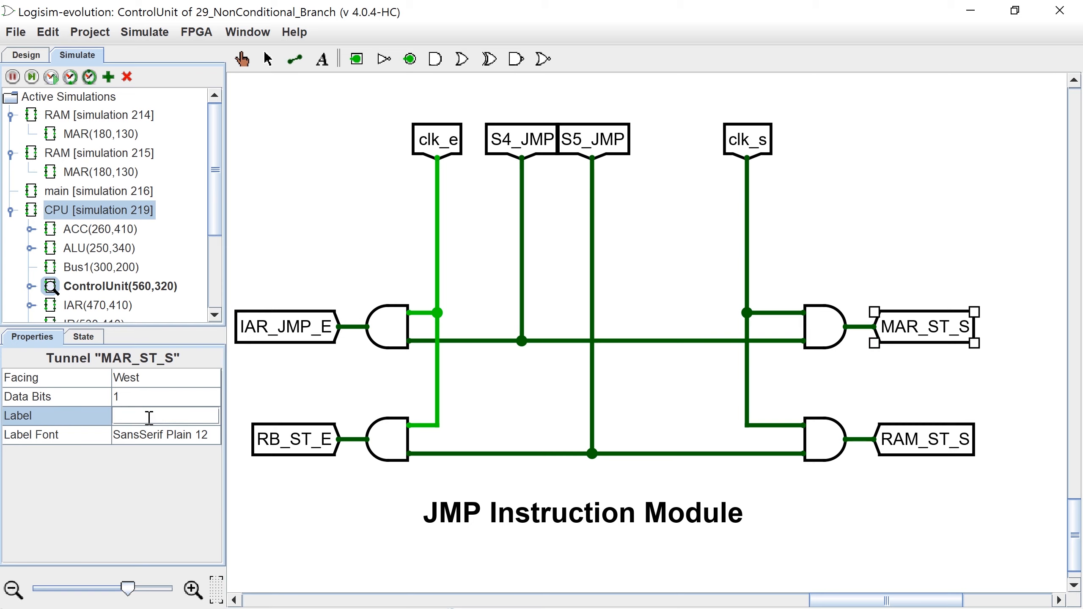
type("MAR_JMP_S")
key("Return")
left_click(315, 521)
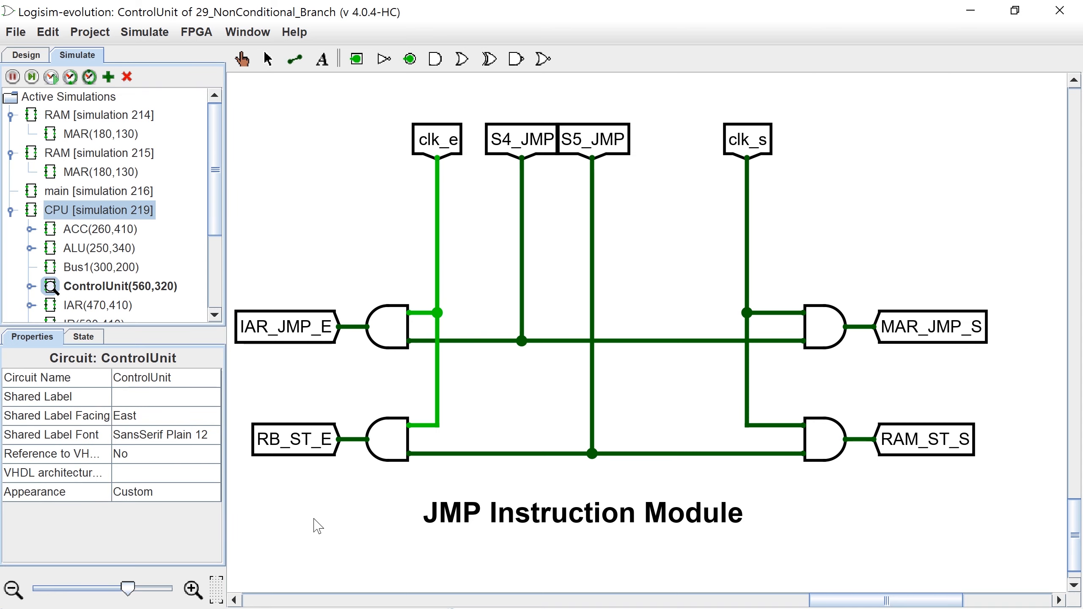
- Relabel the RB_ST_E tunnel in the JMP Instruction Module as RAM_JMP_E
left_click(304, 454)
left_click(57, 421)
type("RAM_JMP_E")
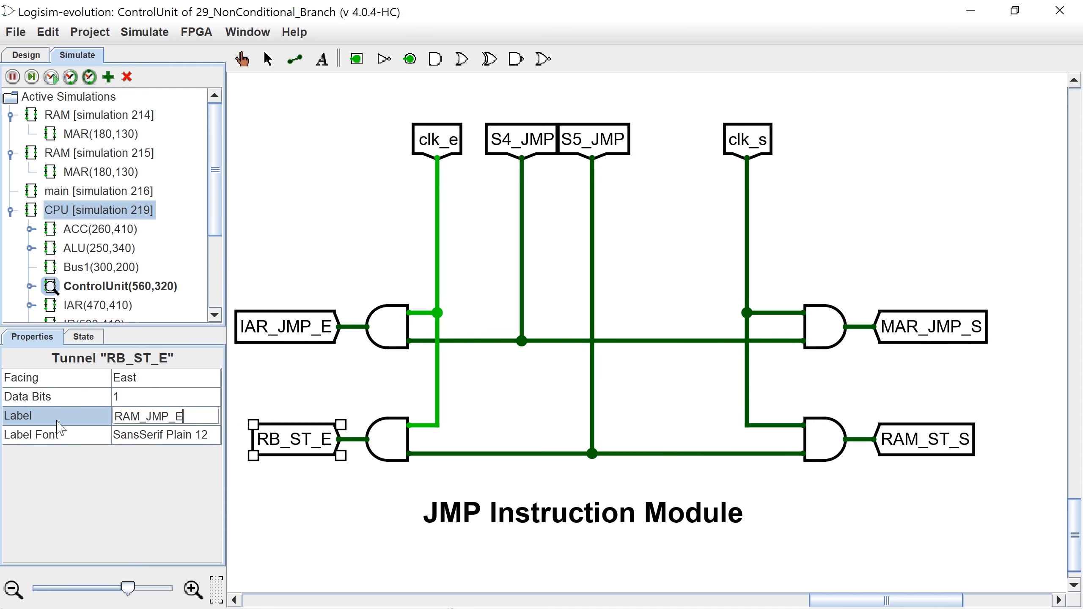
key("Return")
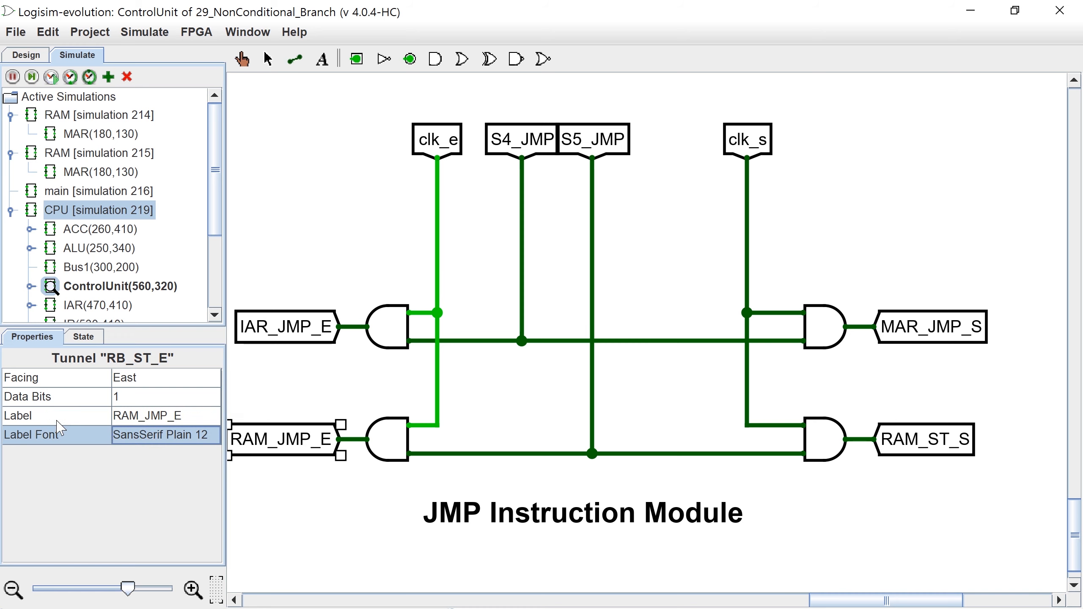
- Relabel the RAM_ST_S tunnel in the JMP Instruction Module as IAR_JMP_S
scroll(390, 499, "down", 2)
left_click(846, 449)
left_click(1, 419)
key("BackSpace")
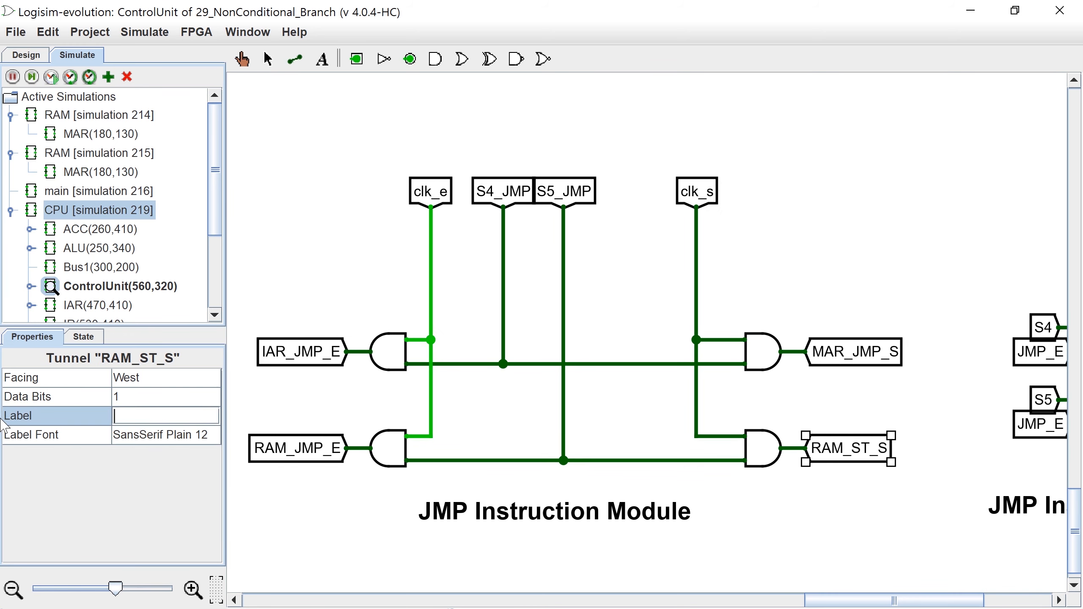
type("IAR_JMP_S")
key("Return")
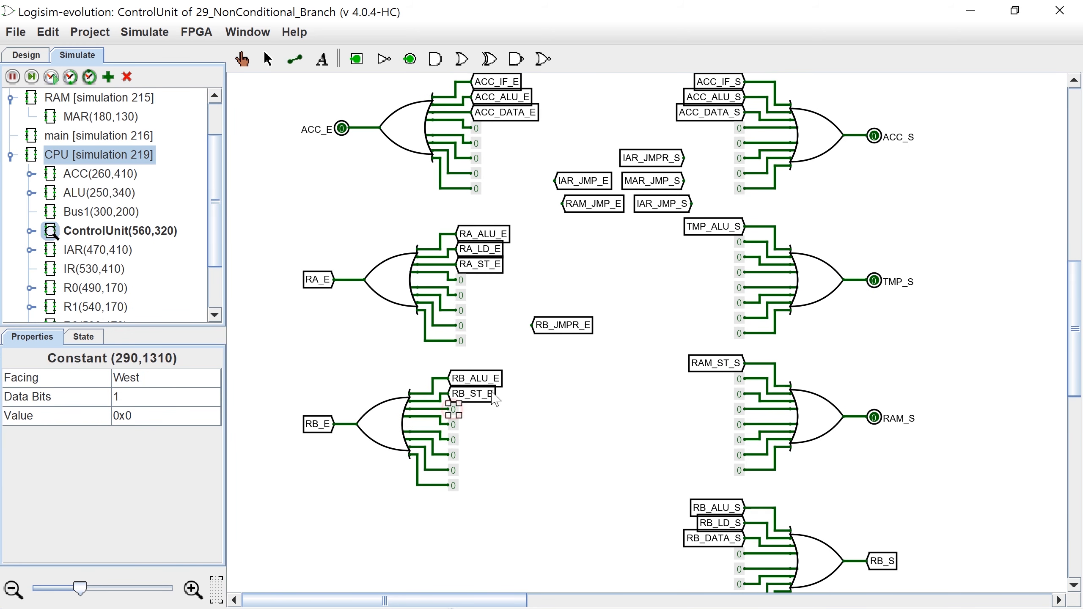
- Attach the RB_JMPR_E tunnel to the RB_E OR gate's third input and IAR_JMP_E to the enable OR gate above RAM_E
scroll(663, 336, "up", 7)
left_click(602, 353)
scroll(554, 340, "up", 7)
left_click_drag(577, 500, 494, 154)
- Replace the constant on the fourth input of the RAM_E OR gate with the RAM_JMP_E tunnel
left_click_drag(591, 521, 548, 344)
left_click(477, 315)
key("Delete")
left_click_drag(548, 353, 503, 315)
- Replace the constant on the IAR_S OR gate's third input with the IAR_JMPR_S tunnel, and attach MAR_JMP_S to the MAR set-signal OR gate
left_click(731, 302)
left_click_drag(643, 485, 704, 300)
key("Delete")
scroll(620, 385, "up", 7)
left_click_drag(648, 504, 704, 267)
- Replace the constant on the fourth input of the IAR_S OR gate with the IAR_JMP_S tunnel
scroll(634, 317, "down", 12)
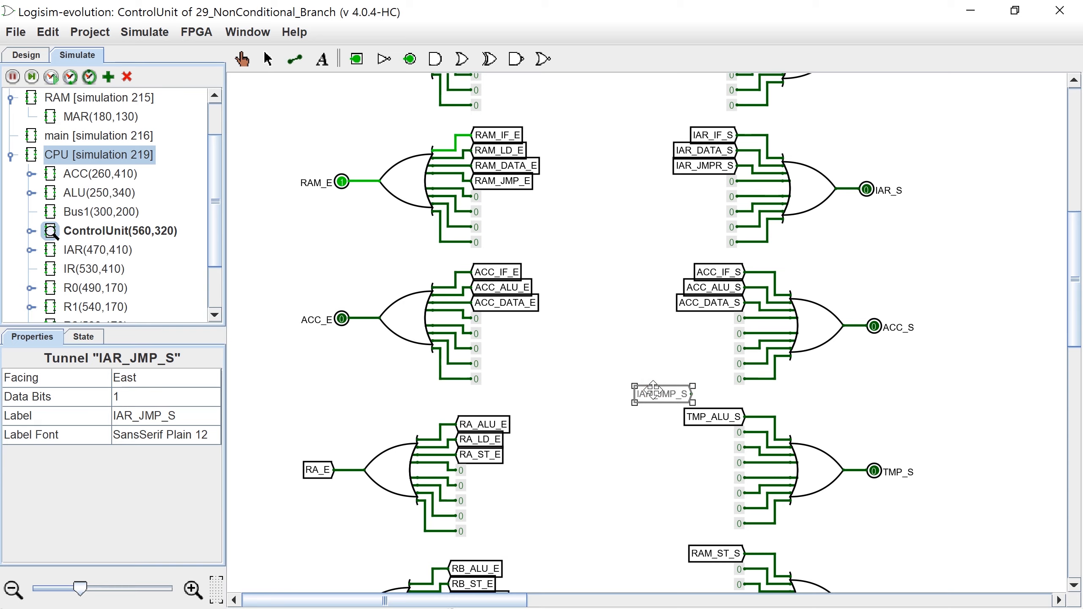
left_click(730, 184)
left_click_drag(659, 389, 708, 180)
key("Delete")
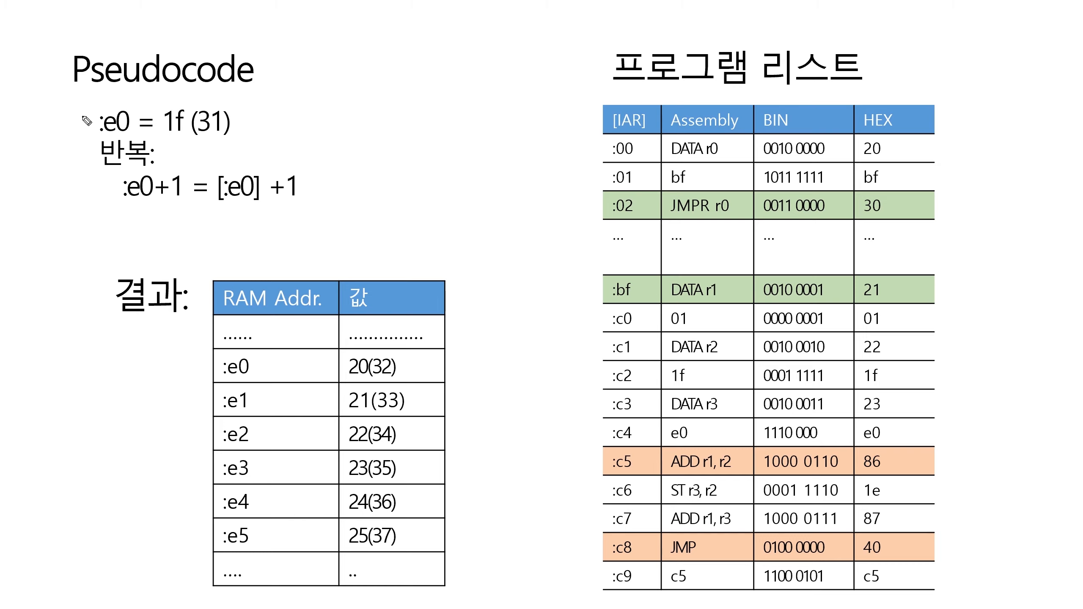
left_click_drag(77, 109, 83, 200)
mouse_move(92, 138)
left_mouse_down()
mouse_move(199, 117)
mouse_move(195, 131)
left_mouse_up()
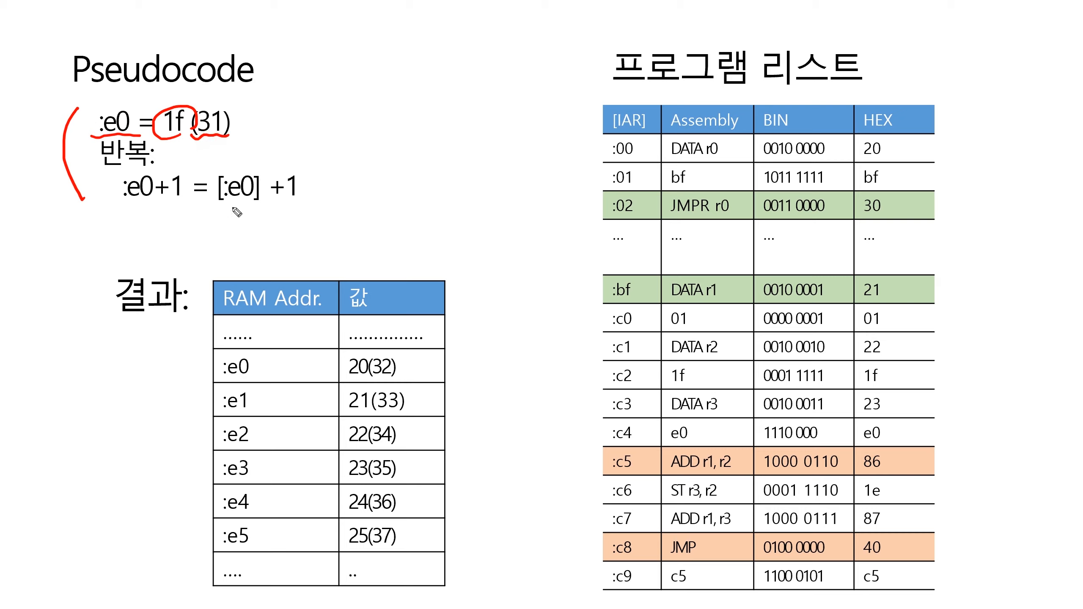
left_click_drag(271, 197, 310, 201)
left_click_drag(126, 204, 191, 201)
mouse_move(158, 169)
left_mouse_down()
mouse_move(93, 164)
mouse_move(159, 155)
left_mouse_up()
left_click_drag(429, 88, 517, 107)
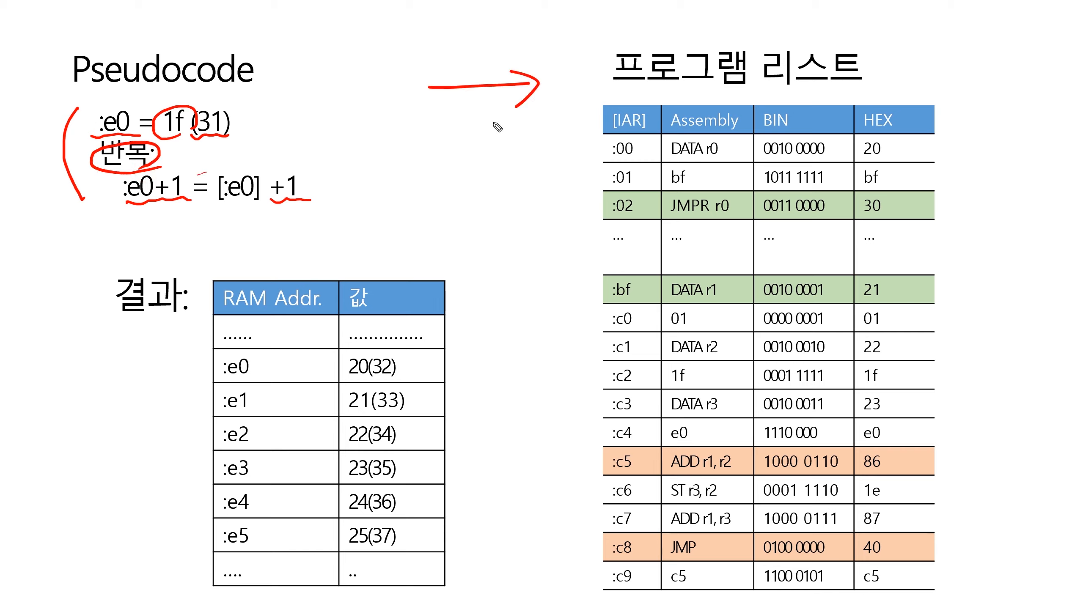